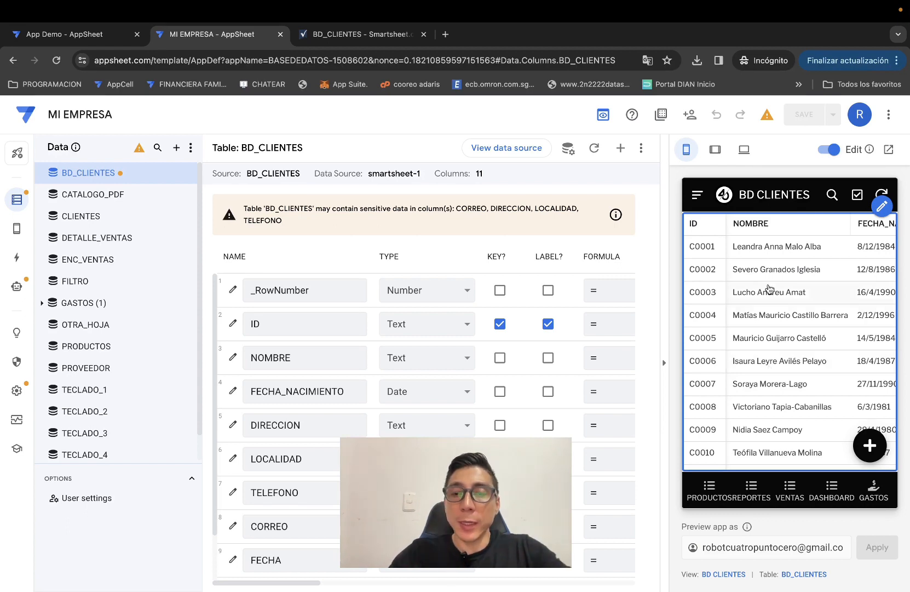
Start a new client record with address CALLE 10 and locality SAN CRISTOBAL.
left_click(870, 445)
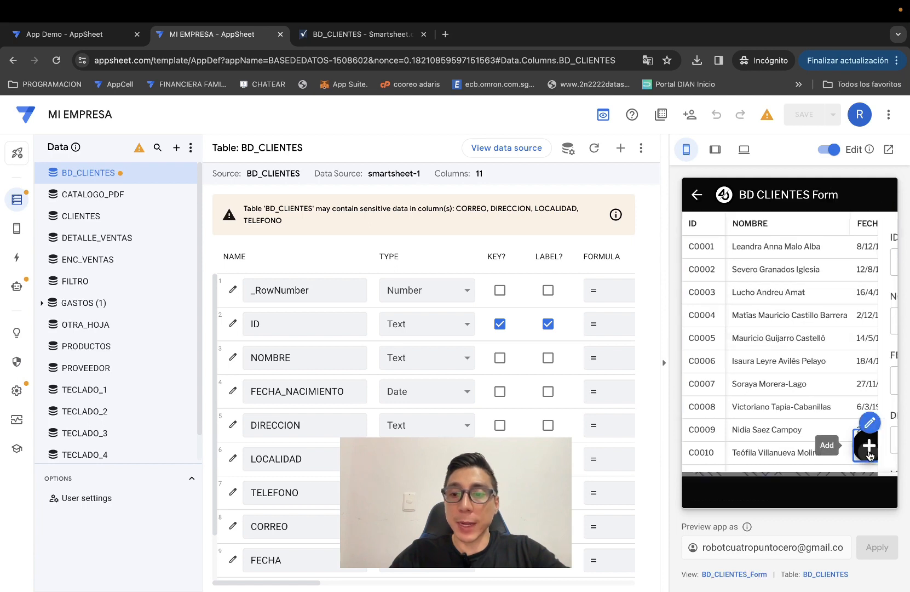
left_click(760, 324)
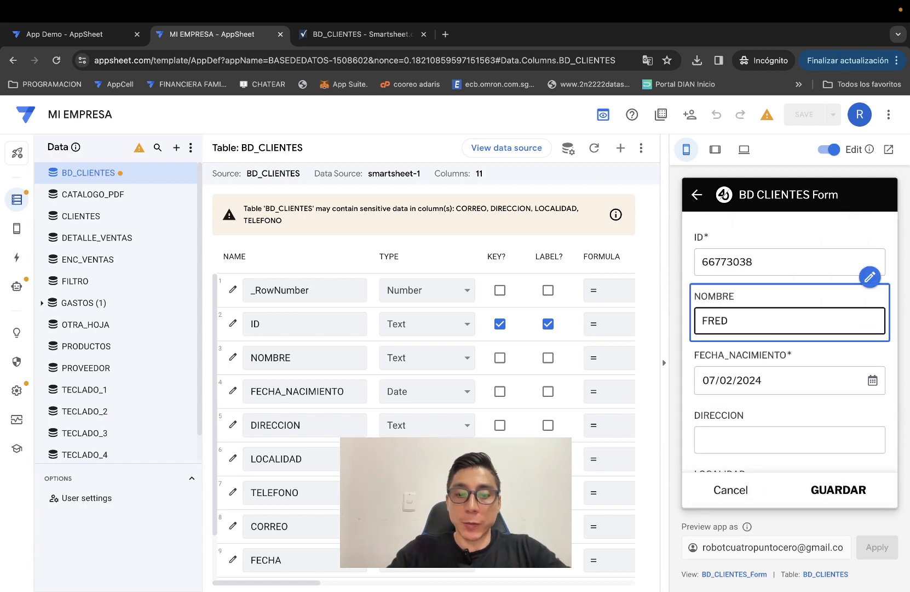
scroll(705, 344, "down", 2)
left_click(745, 355)
scroll(741, 345, "down", 1)
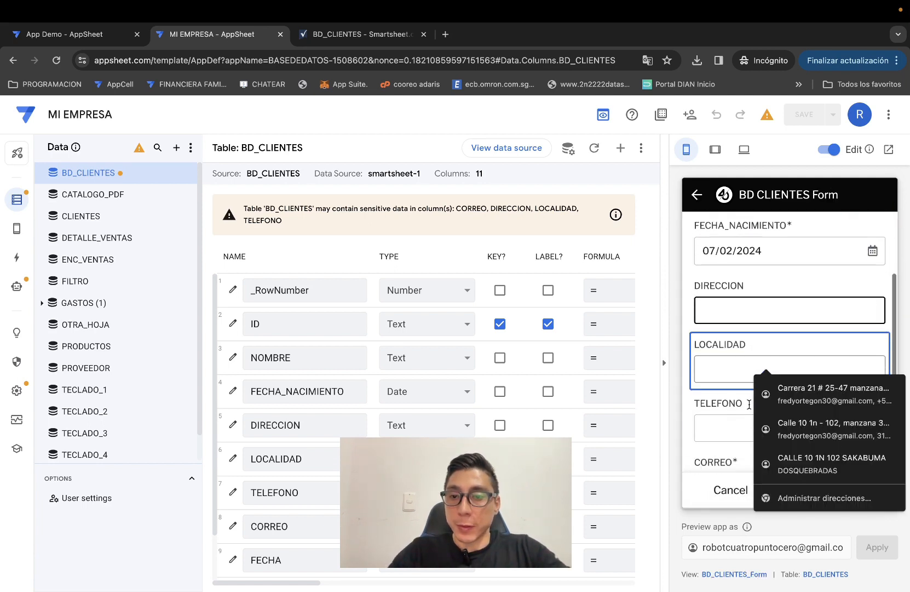
left_click(738, 343)
type("SAN CI")
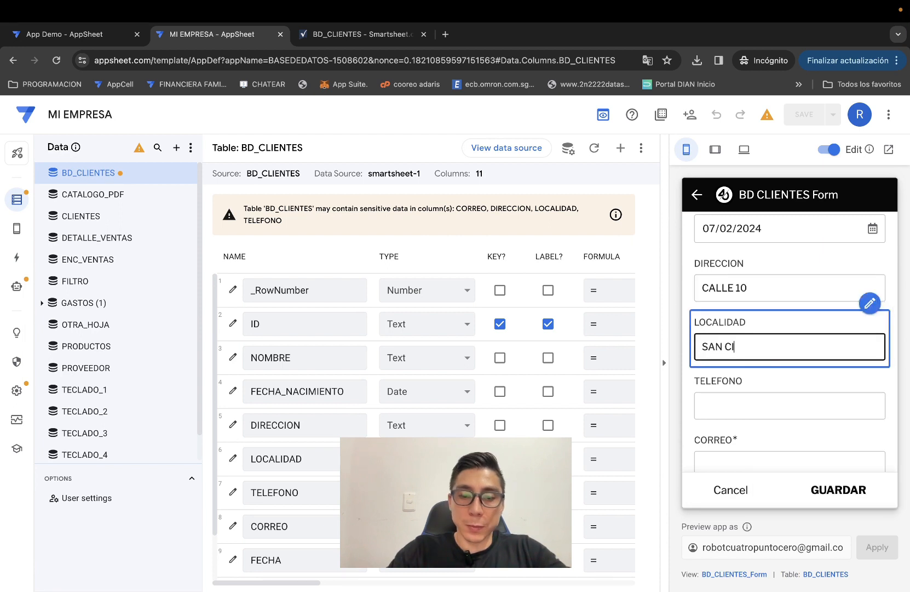
Enter the client's e-mail, choose group D and save the record.
scroll(754, 334, "down", 3)
left_click(754, 327)
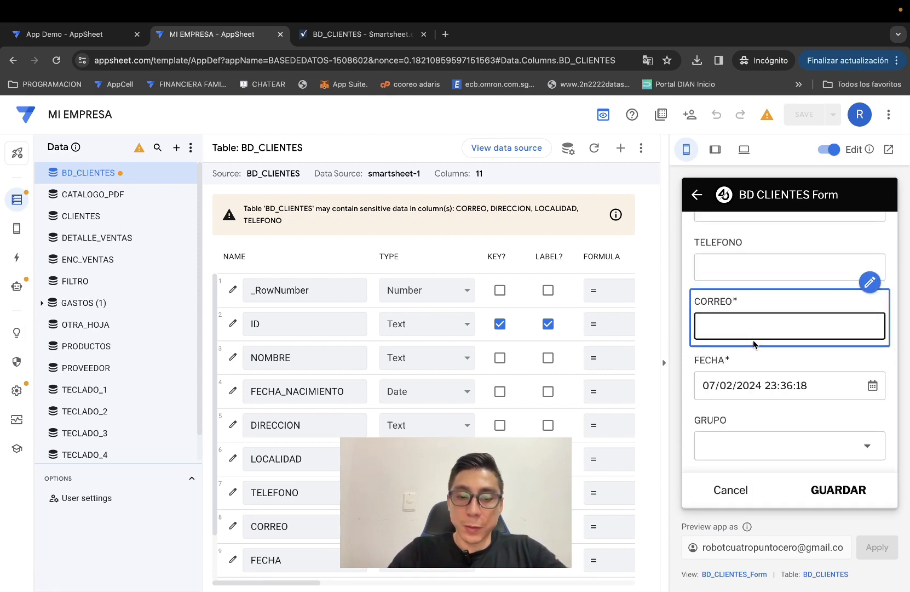
left_click(756, 439)
left_click(739, 315)
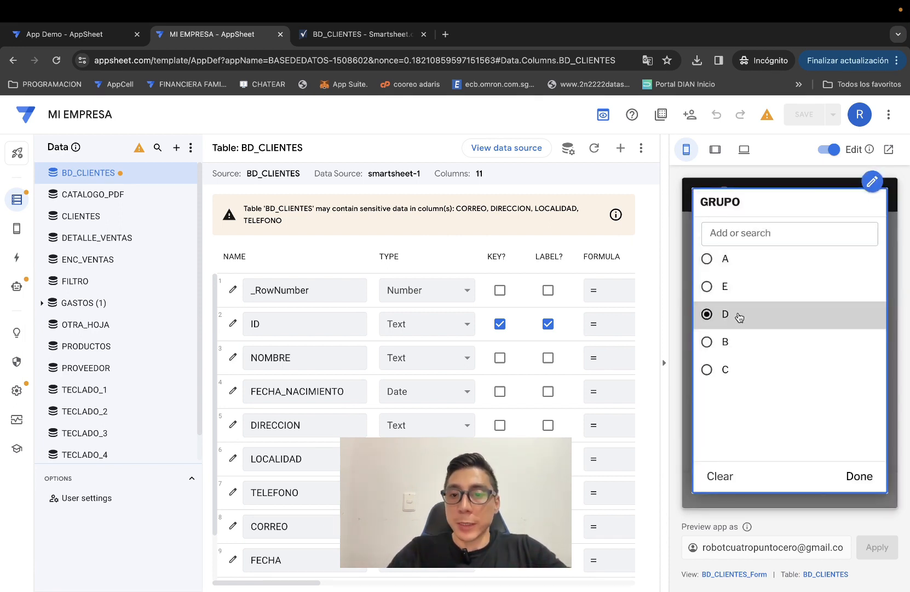
left_click(846, 475)
left_click(845, 476)
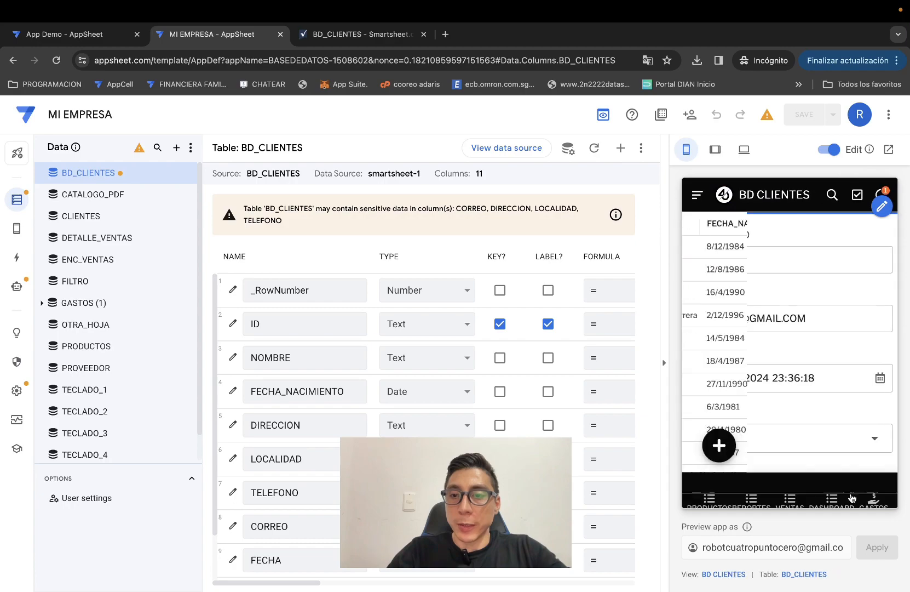
Switch to the BD_CLIENTES sheet in Smartsheet.
scroll(805, 383, "down", 15)
scroll(805, 393, "down", 20)
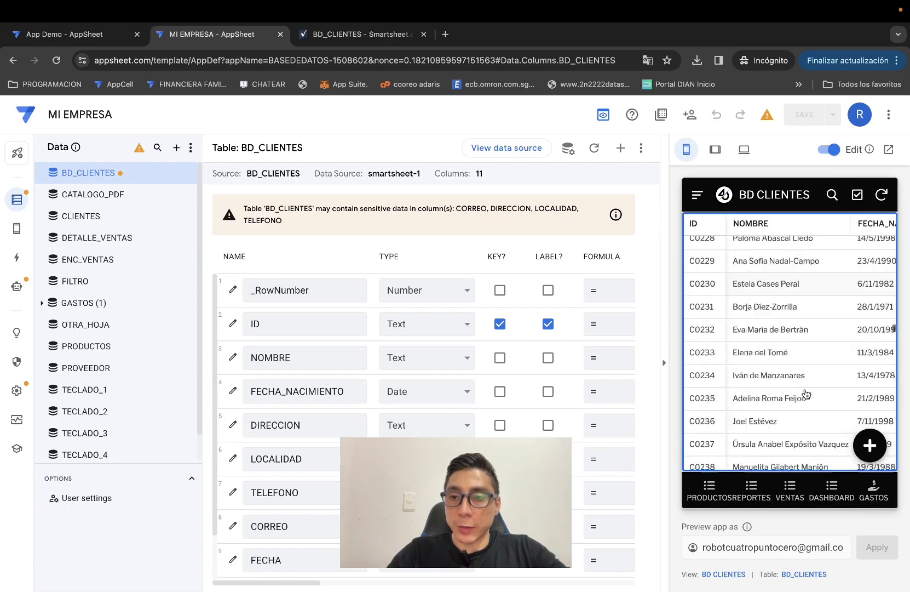
left_click(361, 33)
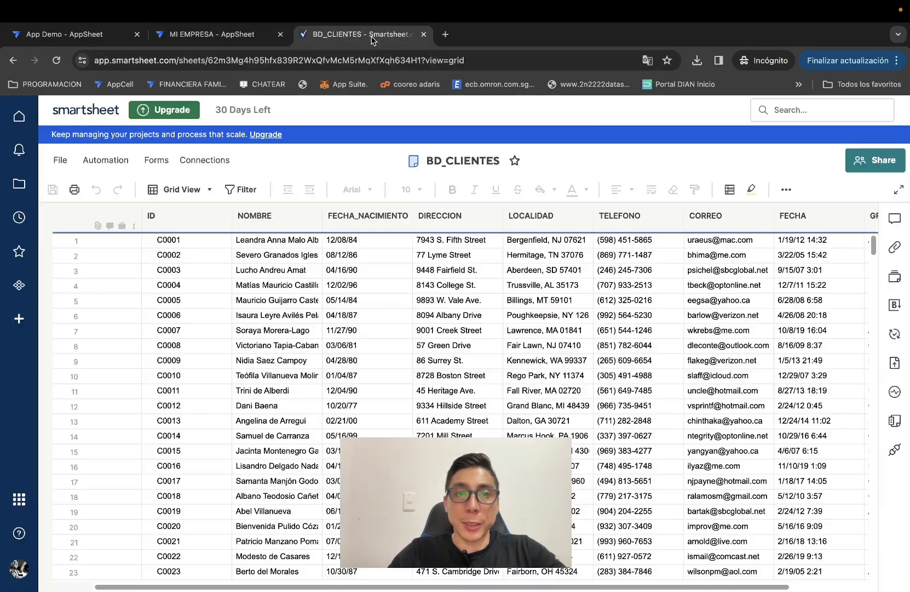
Scroll down to find the new client in row 500 of BD_CLIENTES.
scroll(311, 450, "down", 20)
scroll(312, 451, "down", 20)
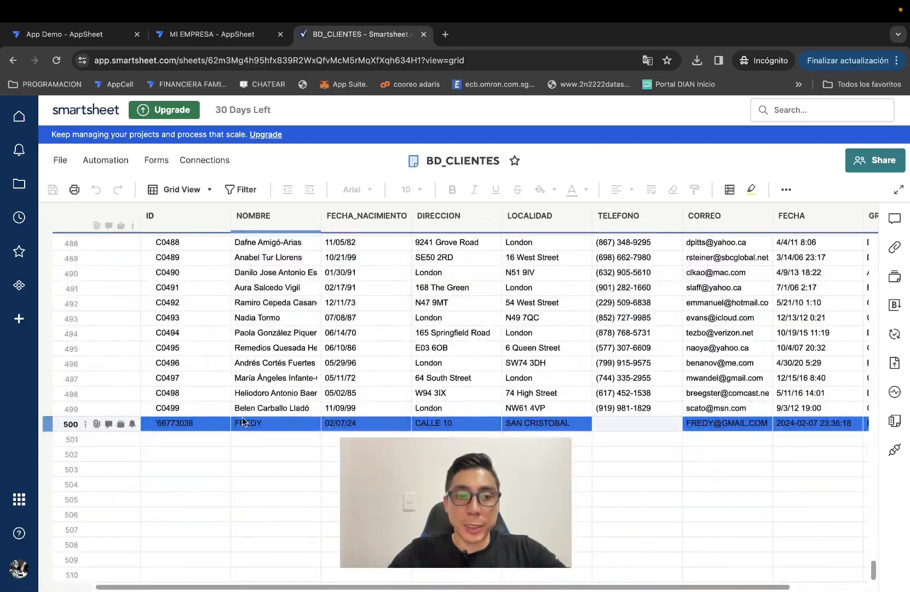
left_click(216, 34)
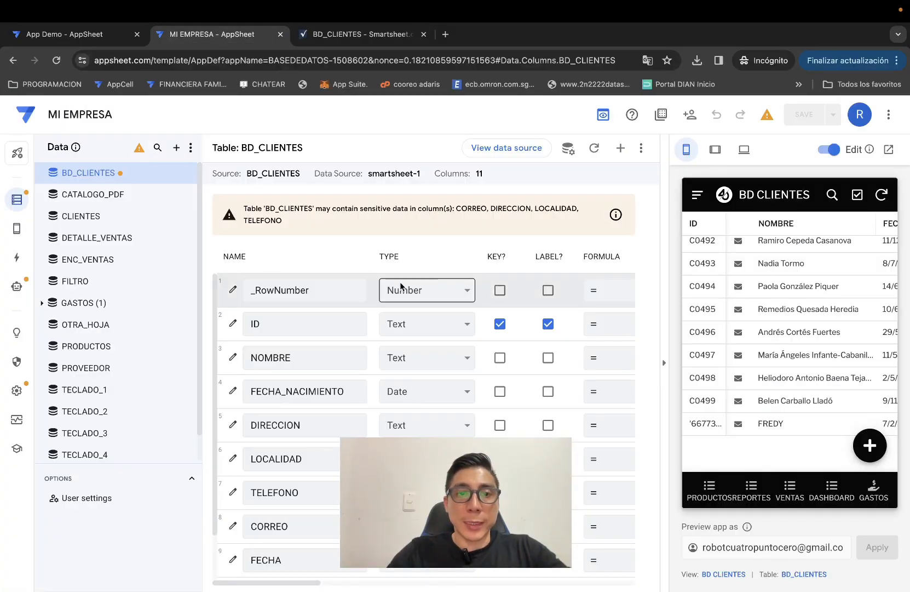
left_click(364, 34)
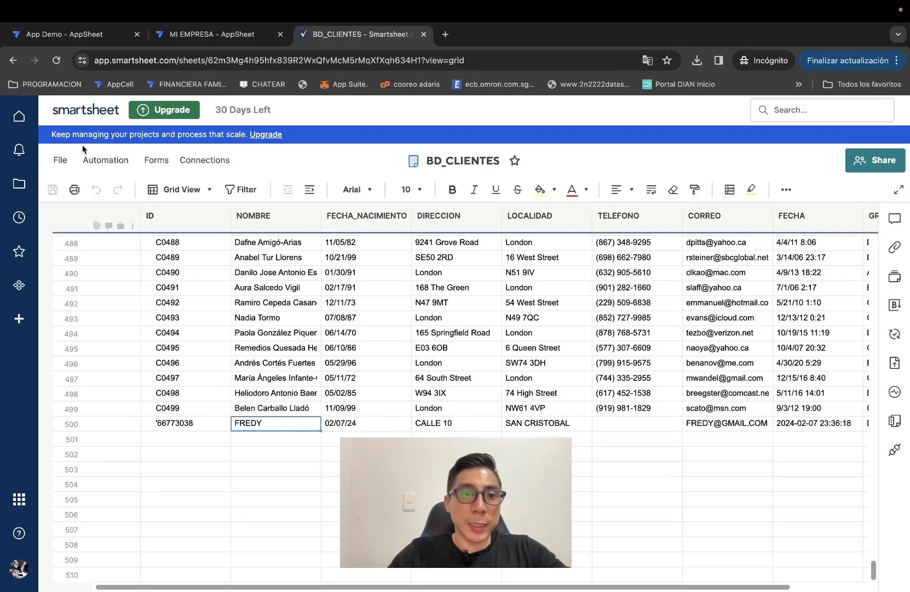
Export the BD_CLIENTES sheet to Google Sheets from the File menu.
left_click(60, 159)
mouse_move(120, 427)
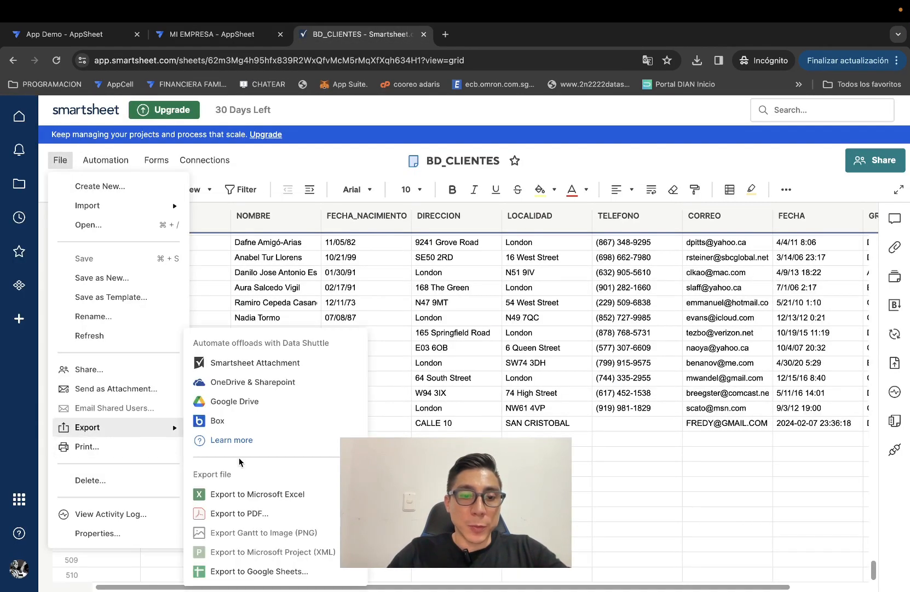
left_click(557, 394)
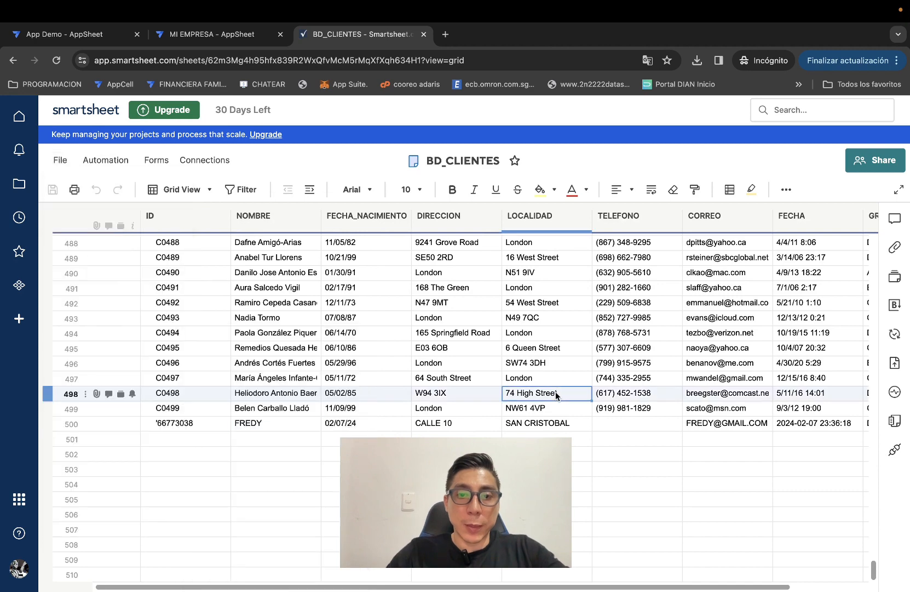
left_click(60, 165)
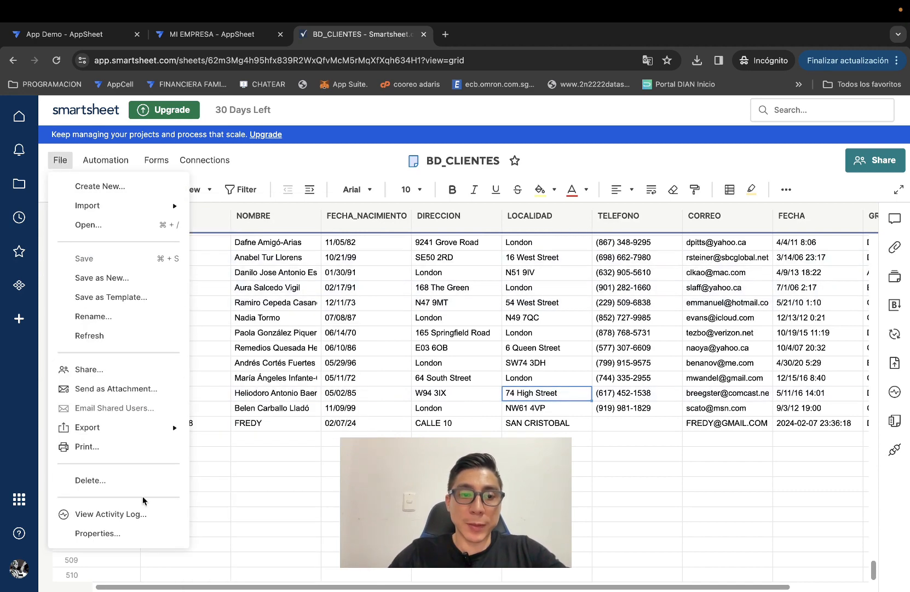
mouse_move(156, 431)
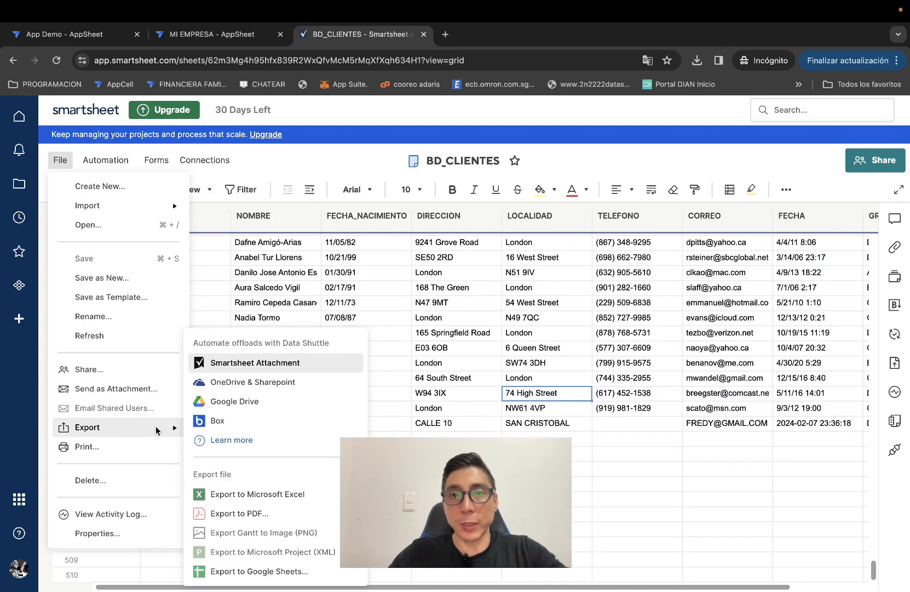
left_click(243, 571)
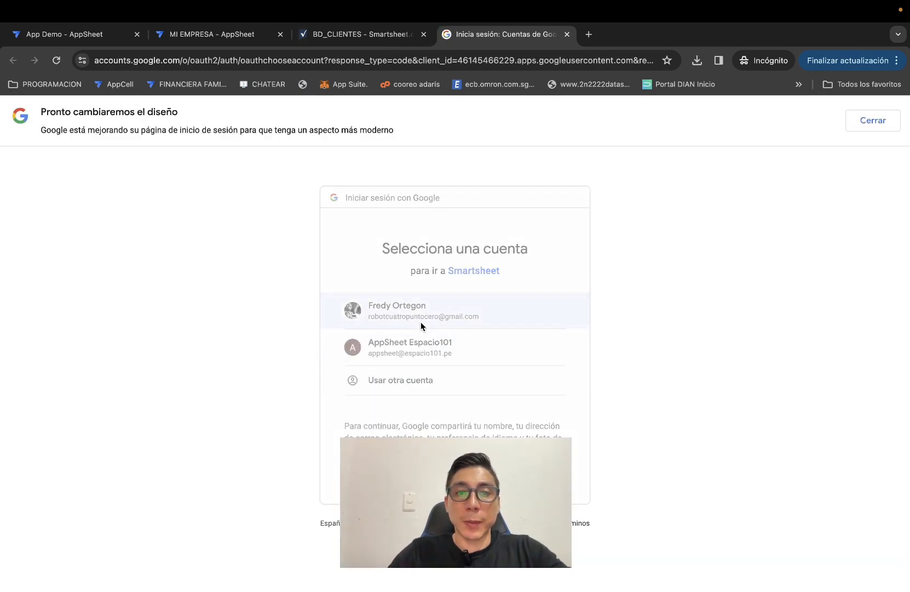
Choose the Google account, allow Smartsheet Drive access, and close the export success message.
left_click(420, 322)
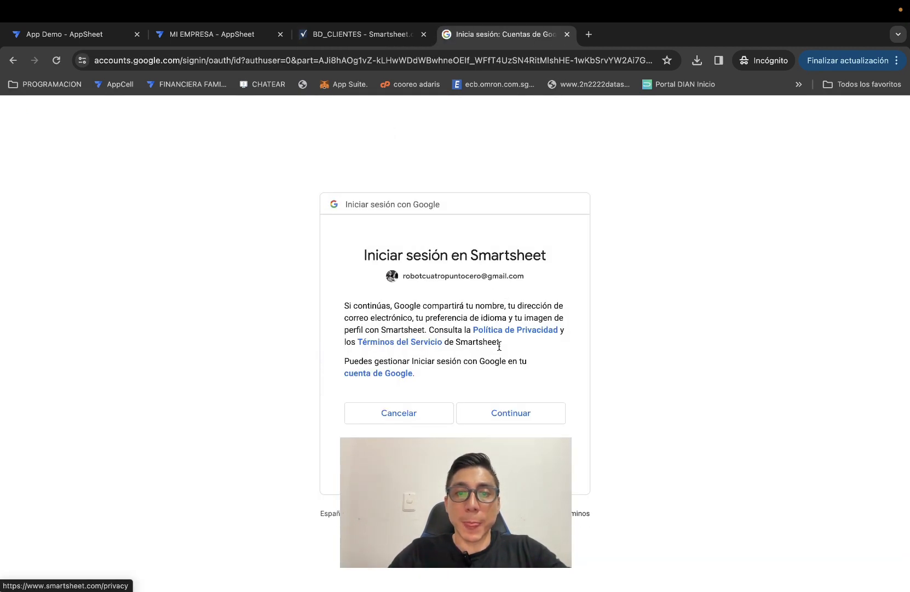
left_click(512, 411)
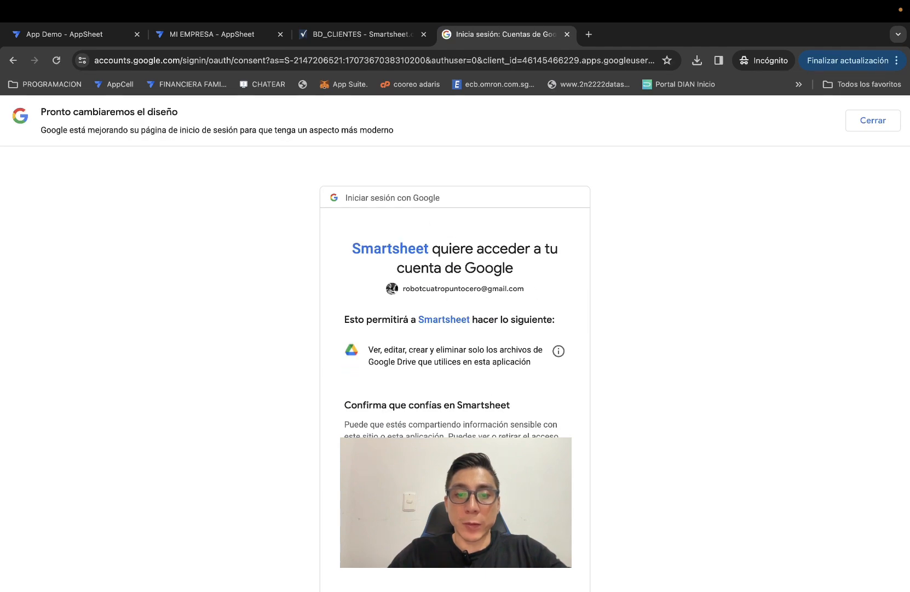
left_click(510, 551)
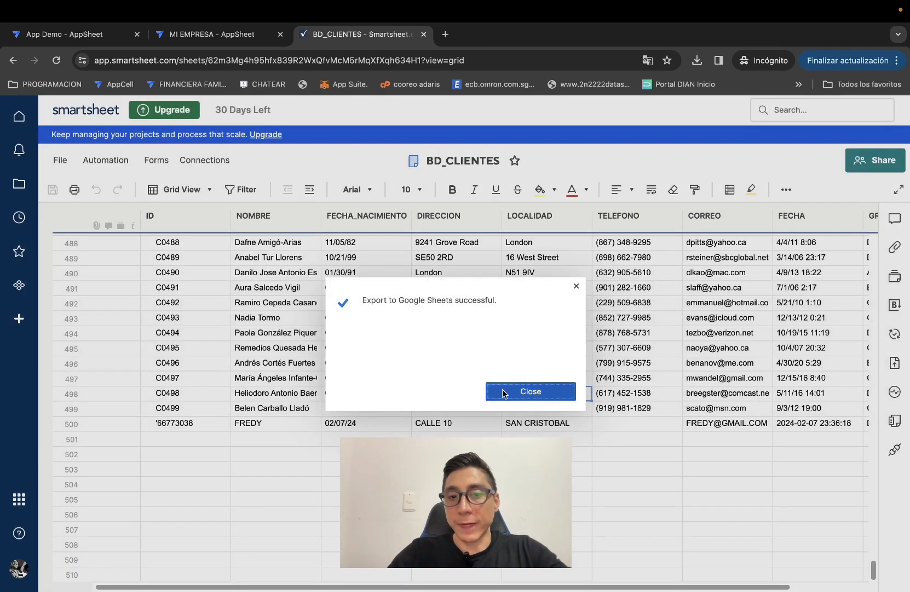
left_click(490, 390)
Open Google Drive in a new tab and open the exported BD_CLIENTES spreadsheet.
left_click(446, 34)
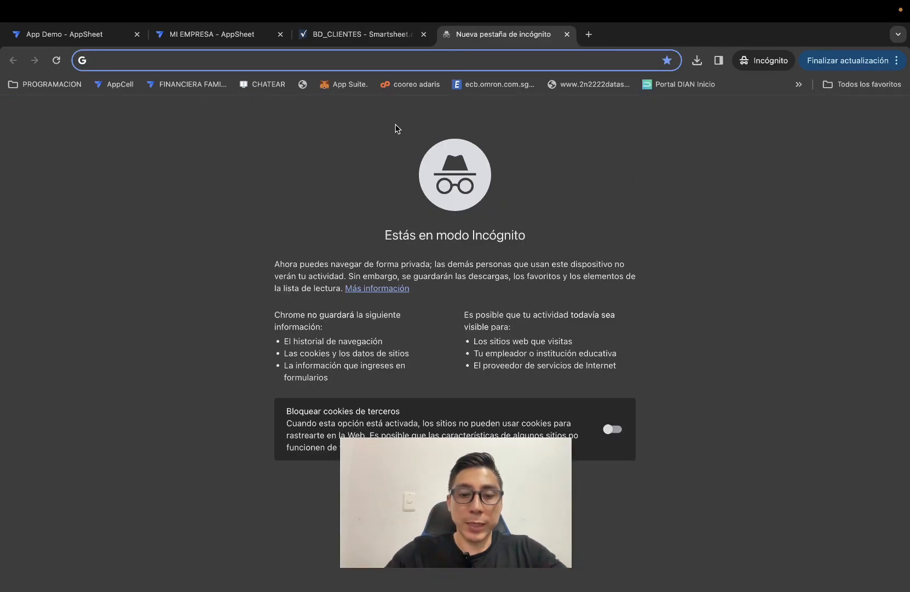
type("DRIVe.google.com/drive/u/0/")
key("Return")
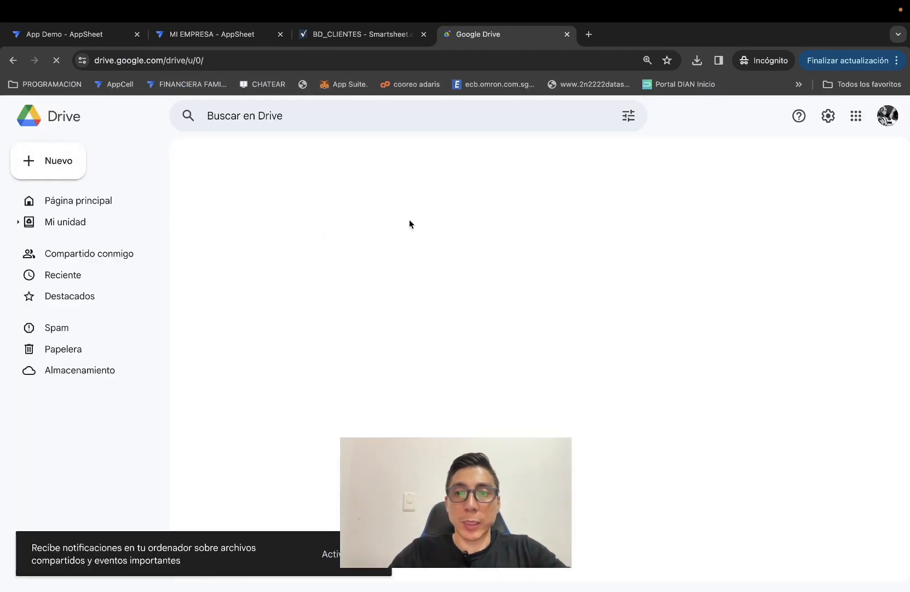
left_click(252, 307)
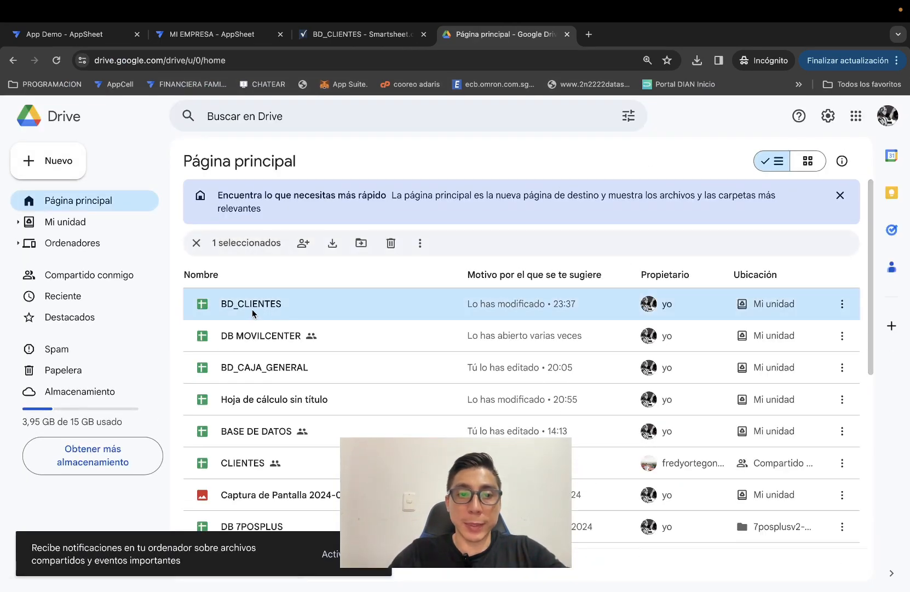
double_click(269, 304)
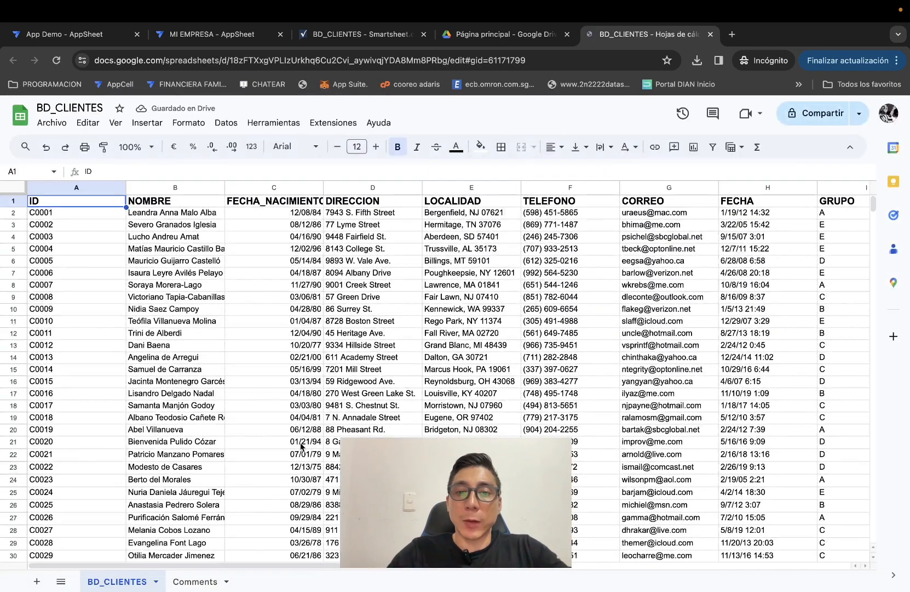
Open the BASE DE DATOS source spreadsheet from the AppSheet editor.
left_click(187, 38)
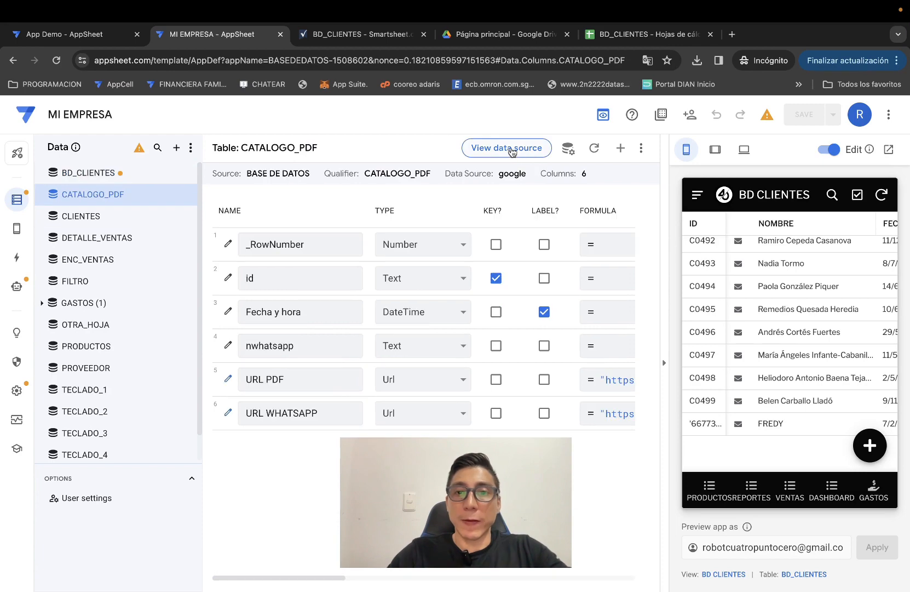
left_click(511, 149)
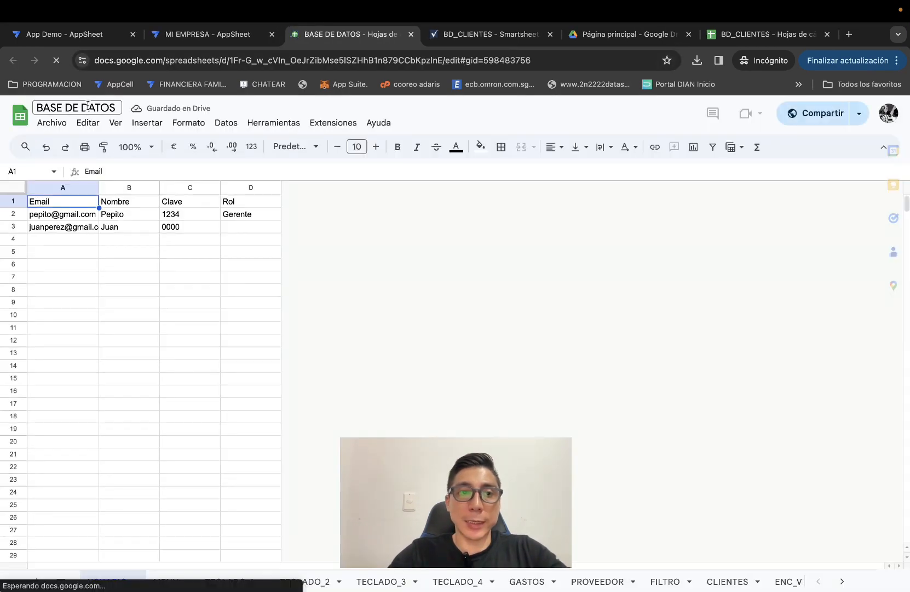
left_click(159, 341)
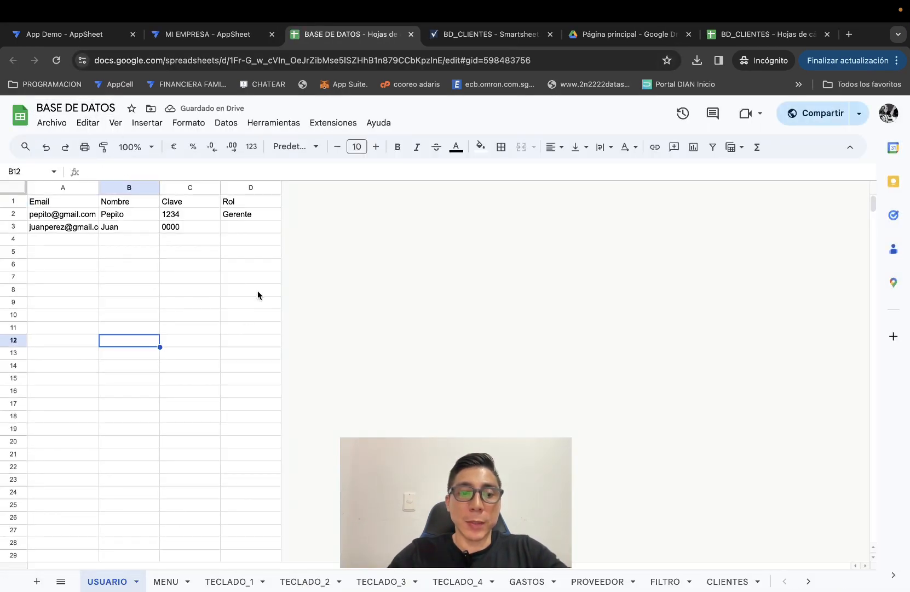
Copy the BD_CLIENTES sheet into the existing BASE DE DATOS spreadsheet.
left_click(734, 34)
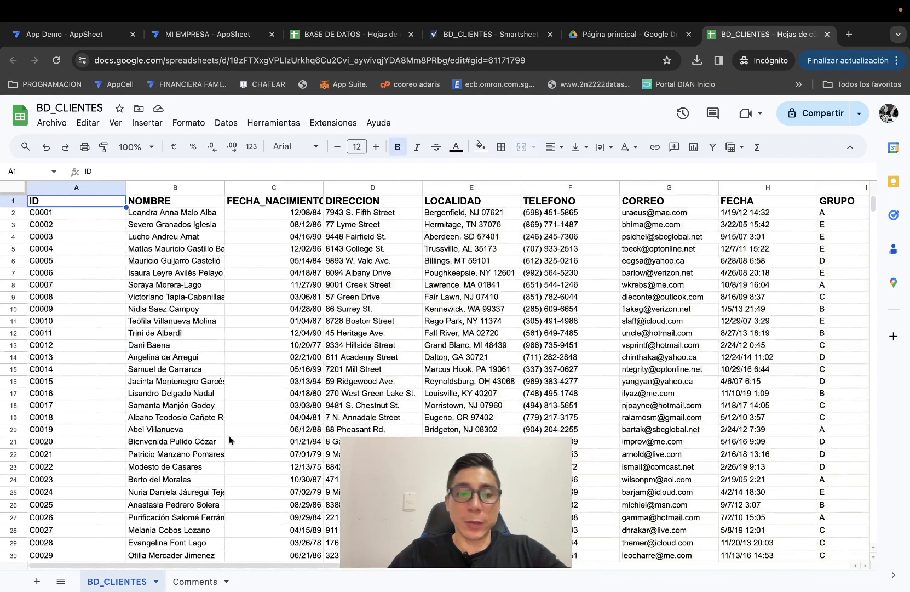
left_click(156, 581)
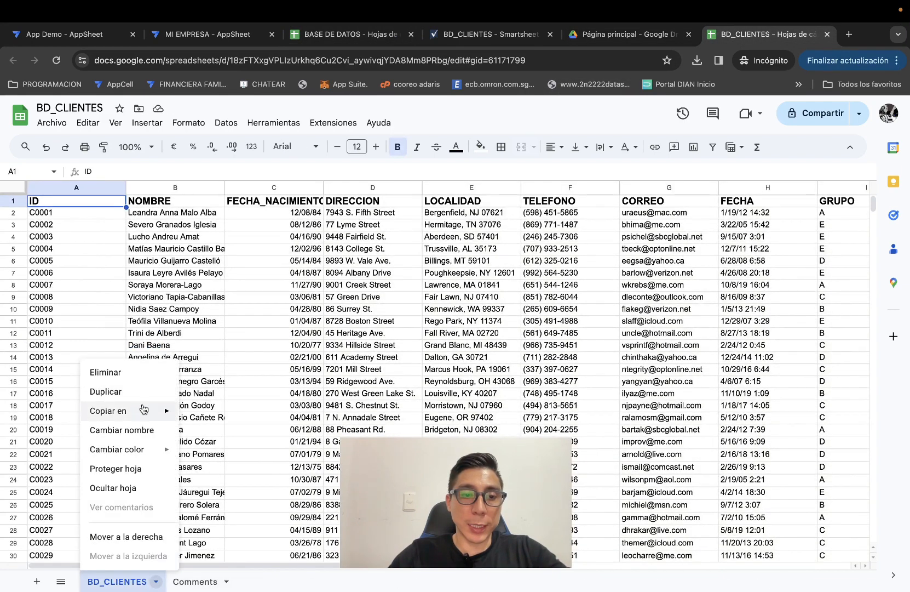
mouse_move(143, 410)
left_click(291, 428)
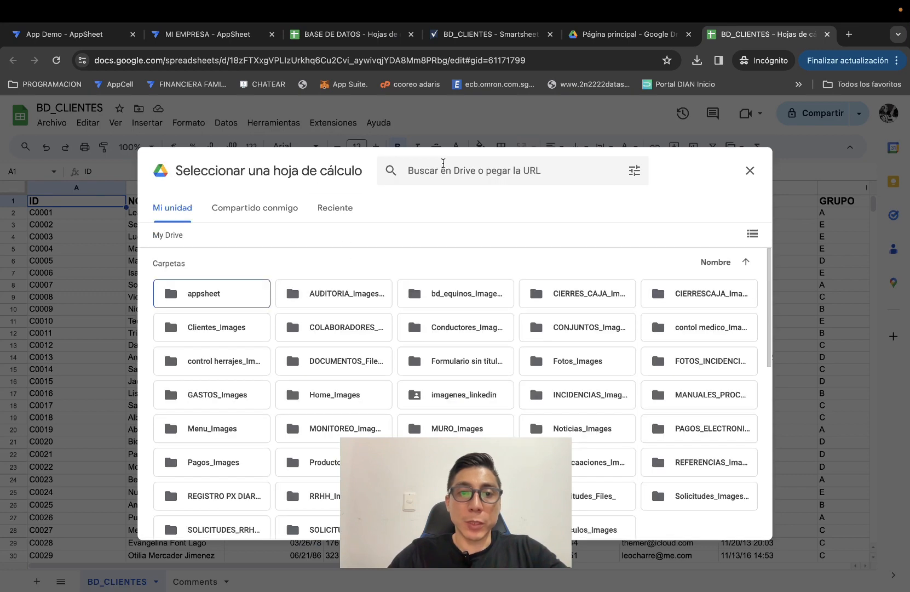
left_click(443, 165)
type("BA")
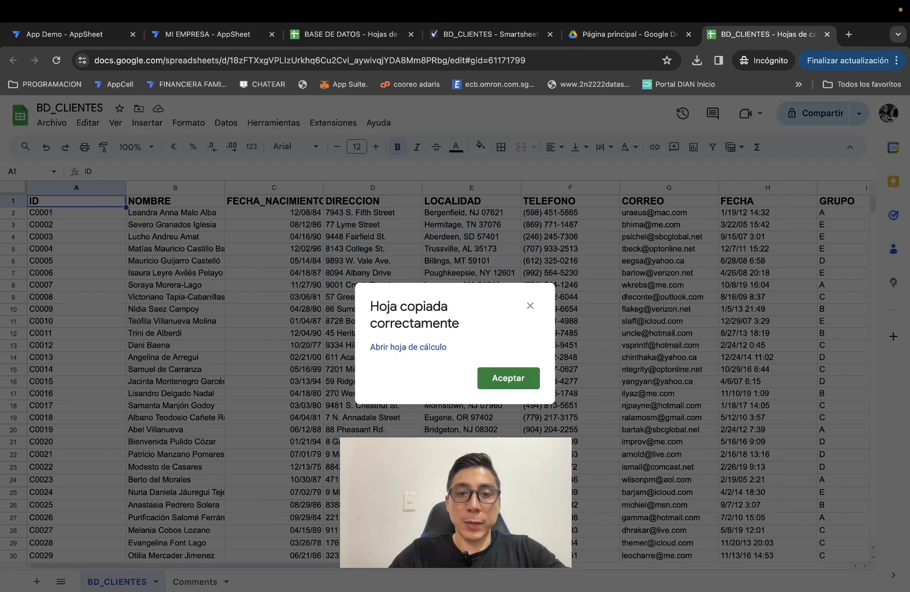
left_click(509, 378)
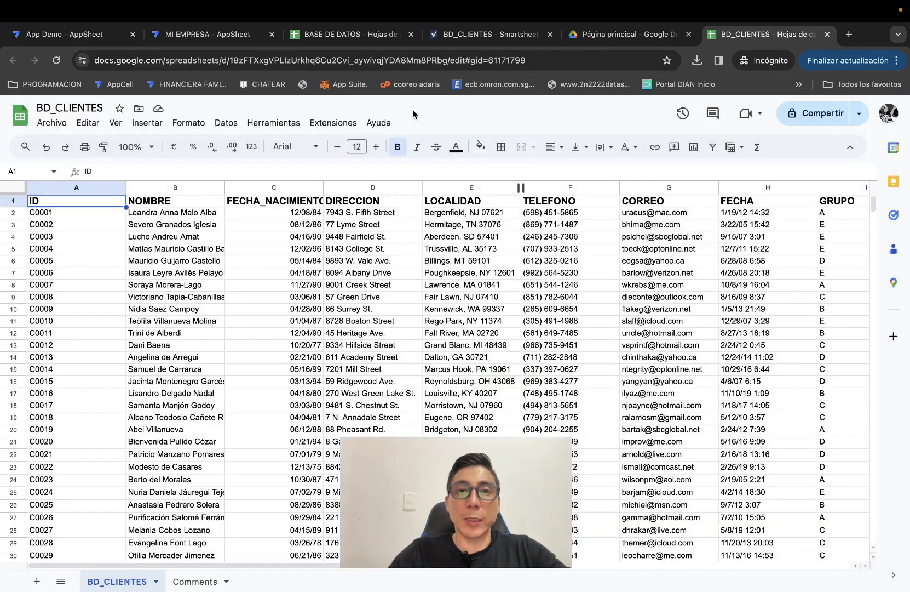
left_click(372, 43)
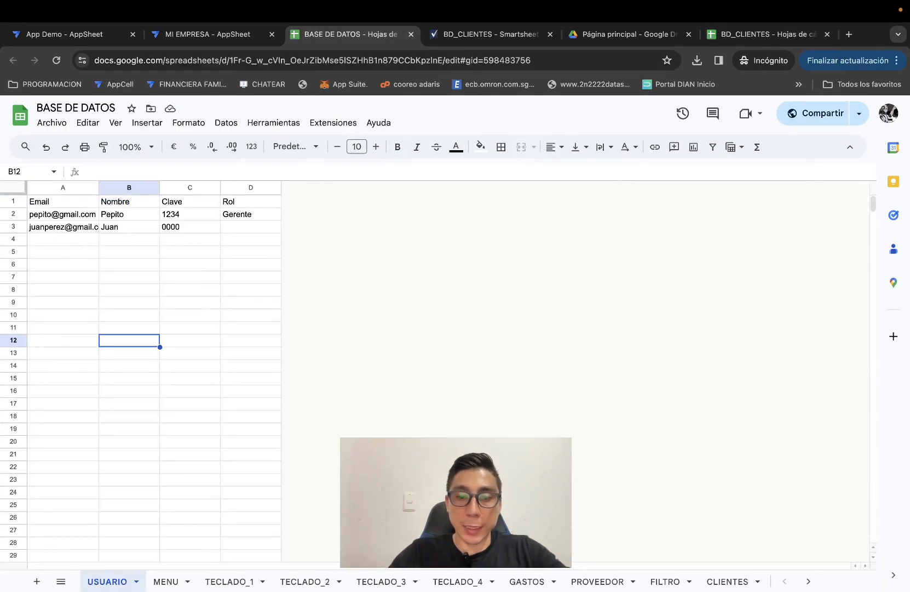
Check the Copia de BD_CLIENTES sheet's header row, then open AppSheet's BD_CLIENTES column settings.
left_click(60, 581)
scroll(130, 501, "down", 5)
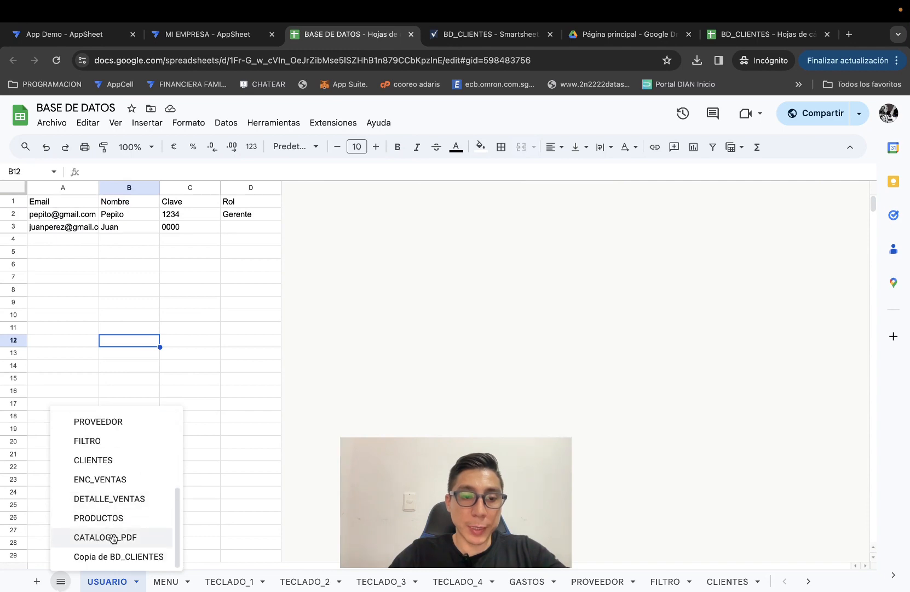
left_click(118, 557)
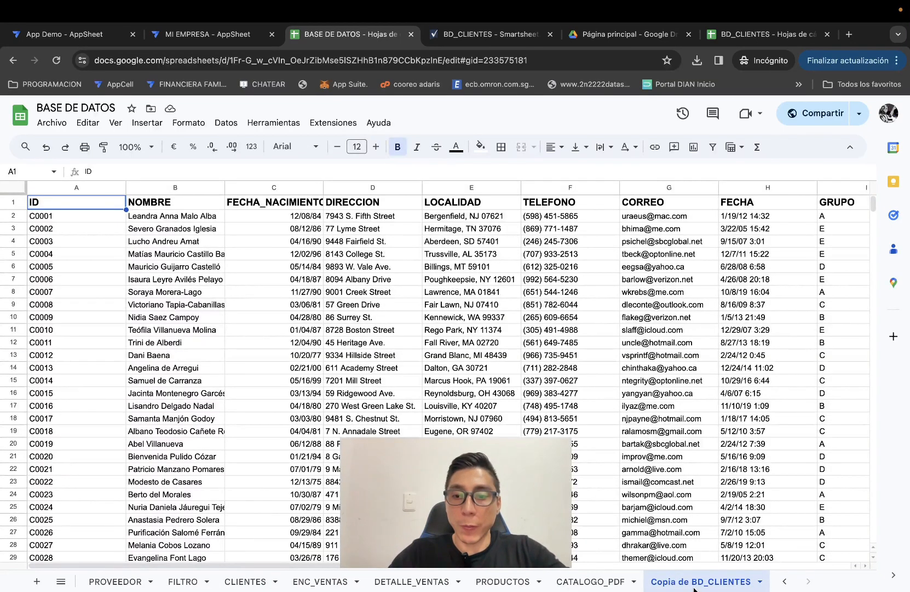
left_click(8, 206)
scroll(332, 315, "down", 4)
scroll(332, 315, "up", 4)
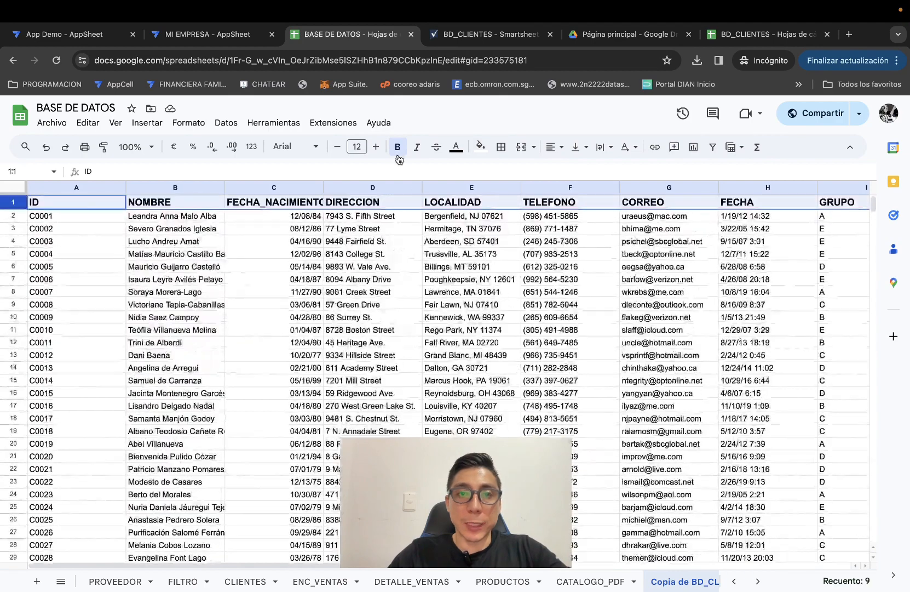
left_click(208, 34)
left_click(99, 174)
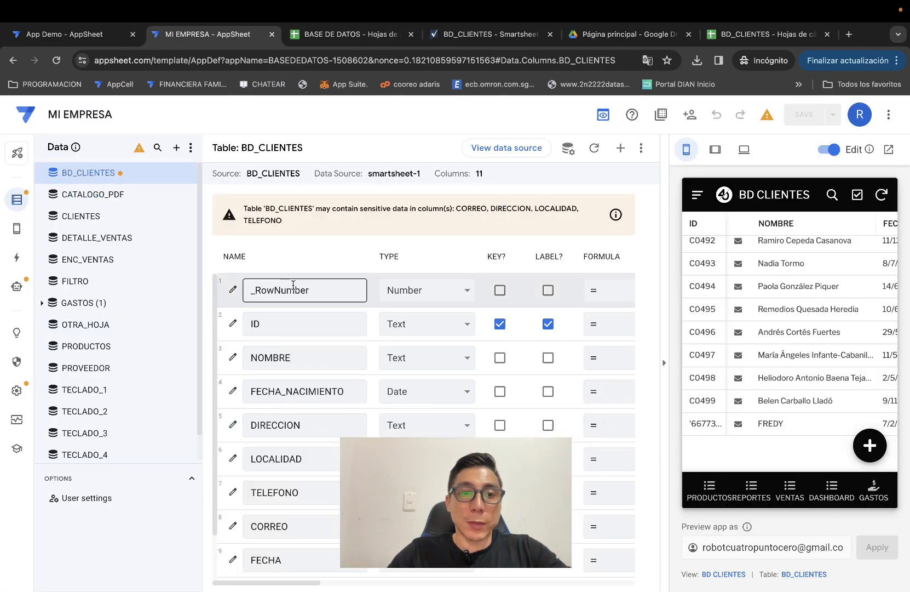
Select the Row ID column name in the BD_CLIENTES column list.
scroll(329, 328, "down", 2)
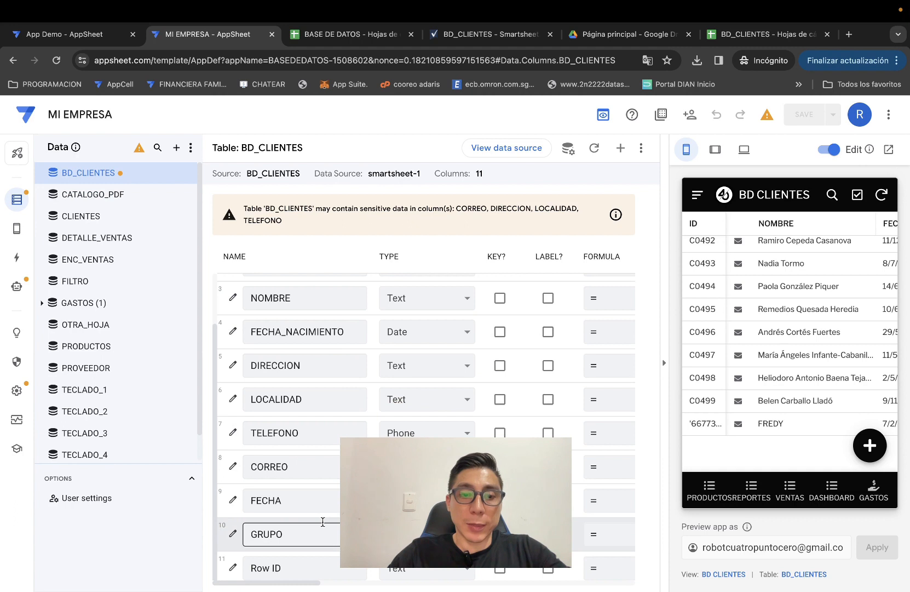
scroll(323, 492, "up", 2)
scroll(325, 438, "down", 2)
scroll(324, 468, "up", 2)
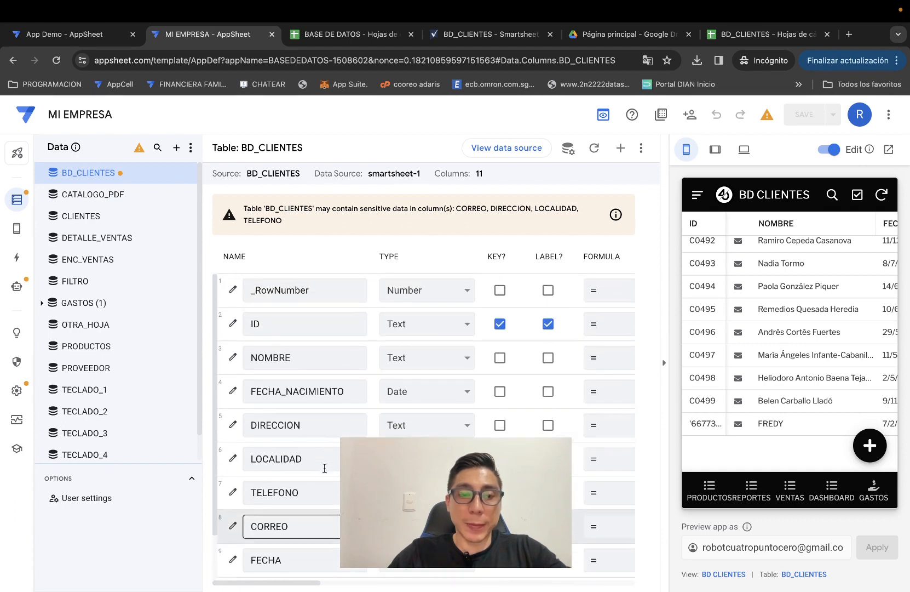
scroll(325, 438, "down", 2)
scroll(325, 360, "up", 2)
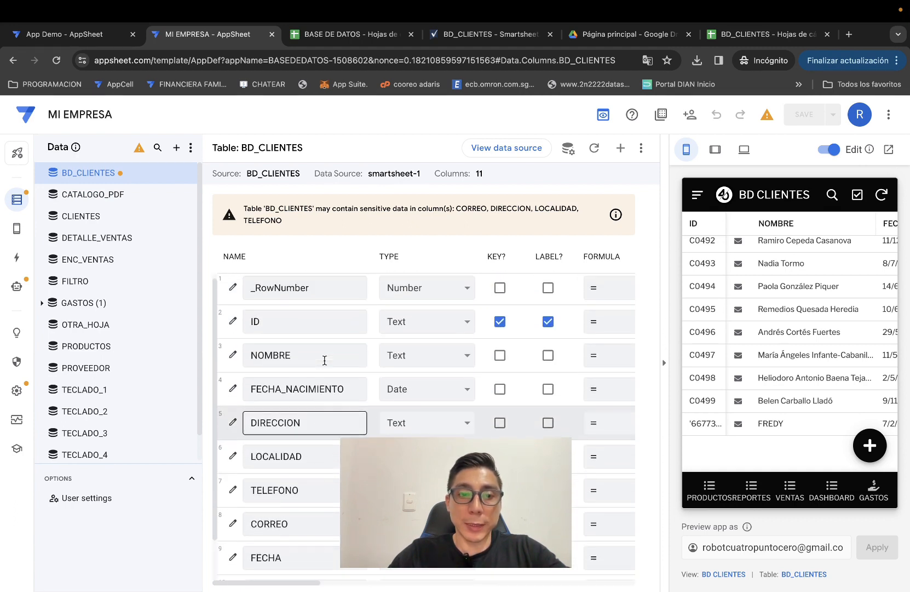
scroll(324, 360, "down", 2)
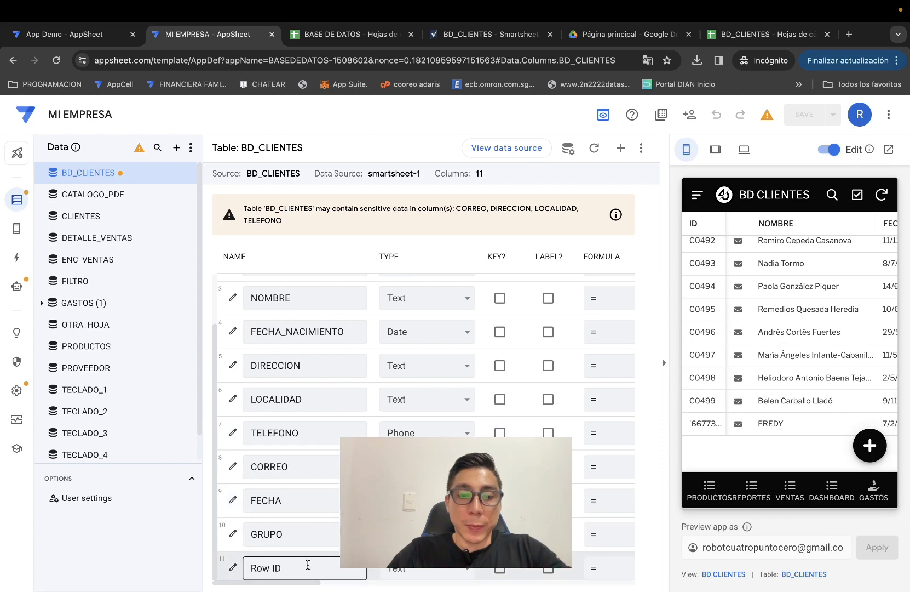
left_click_drag(308, 565, 214, 567)
key("ctrl+c")
scroll(369, 424, "up", 2)
scroll(368, 424, "down", 2)
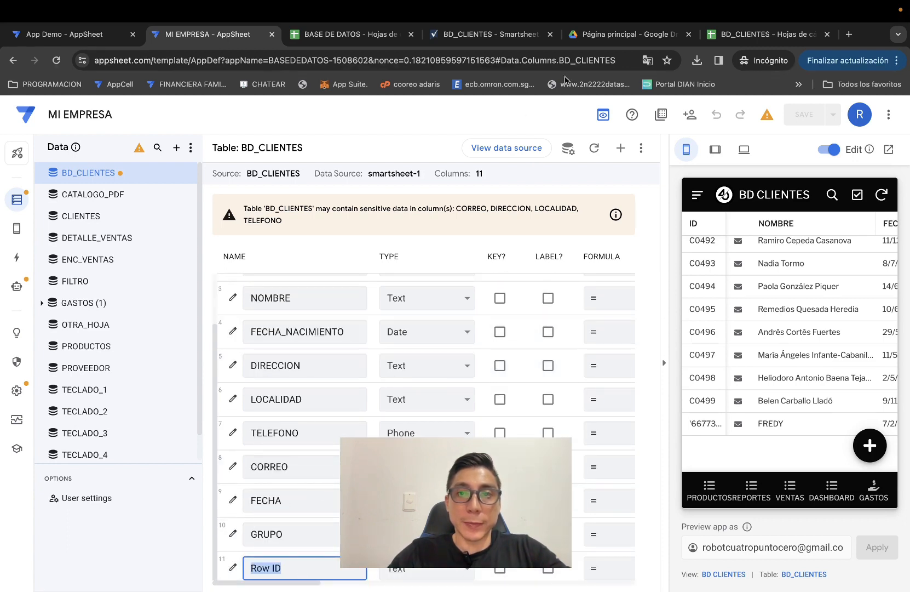
Check the Smartsheet BD_CLIENTES rows, then return to the AppSheet editor.
left_click(493, 34)
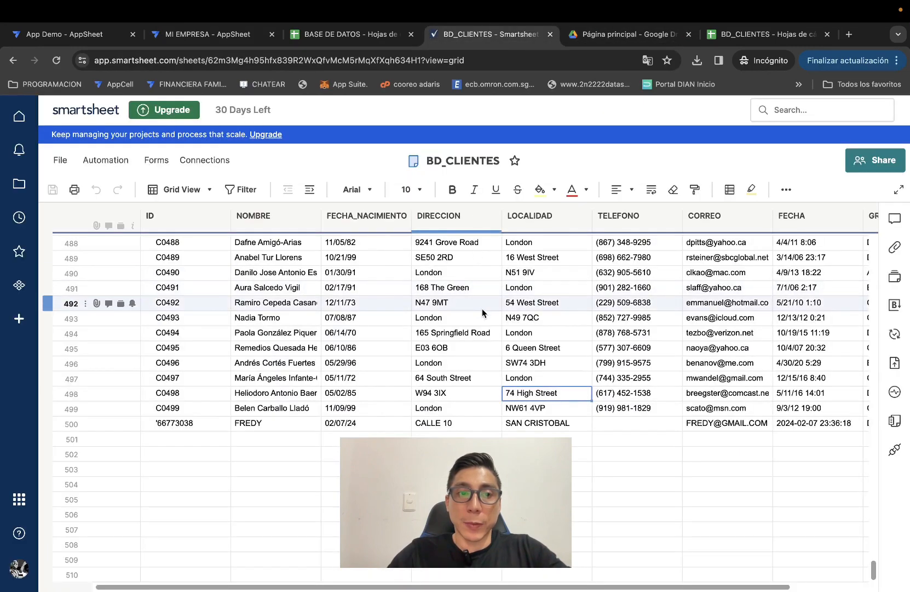
scroll(482, 309, "up", 3)
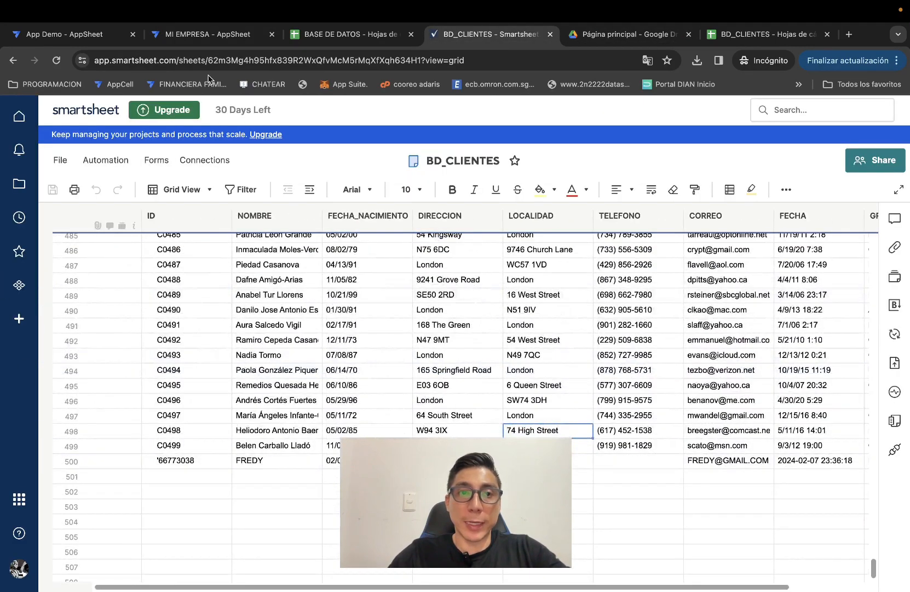
left_click(217, 38)
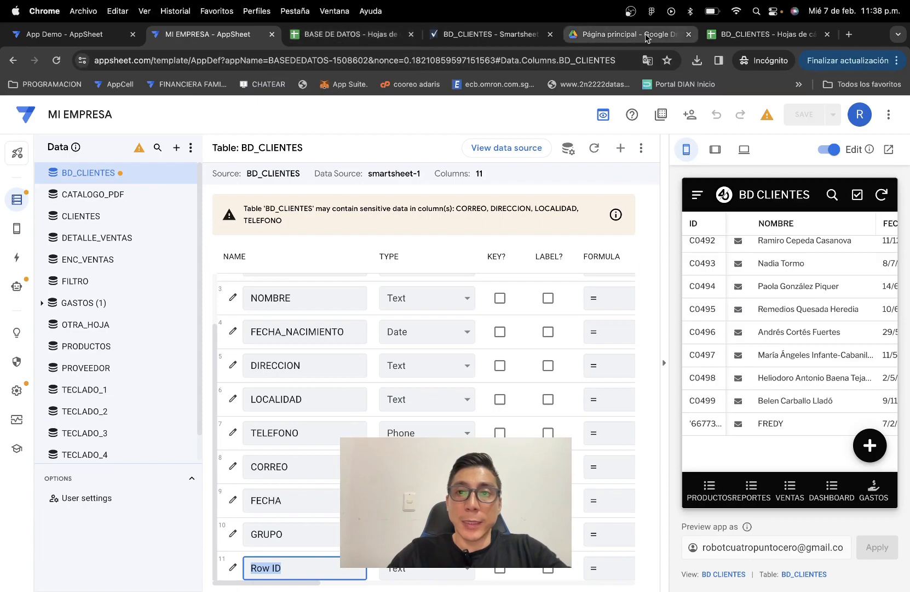
Rename the Copia de BD_CLIENTES sheet in BASE DE DATOS to BD_CLIENTES.
left_click(376, 36)
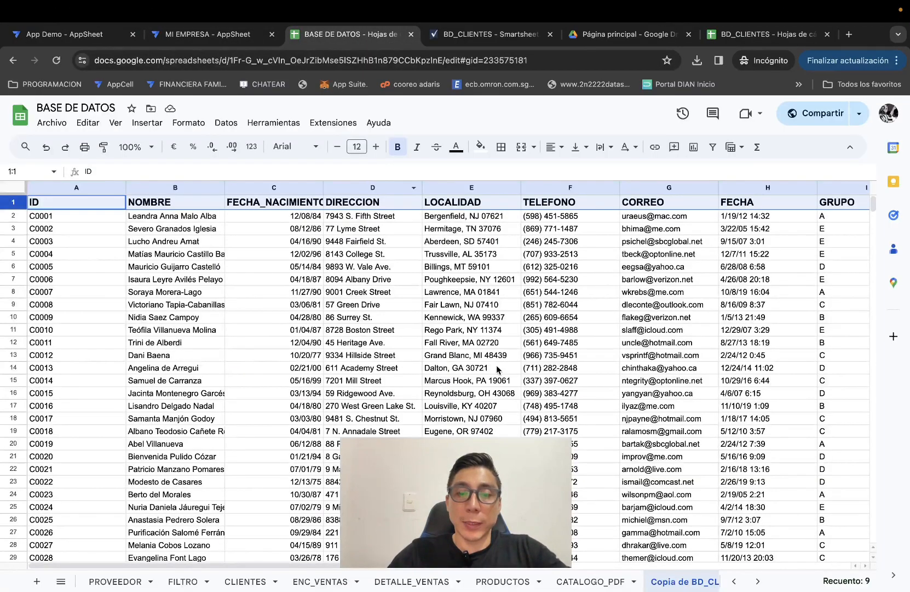
scroll(498, 370, "right", 10)
scroll(498, 369, "left", 10)
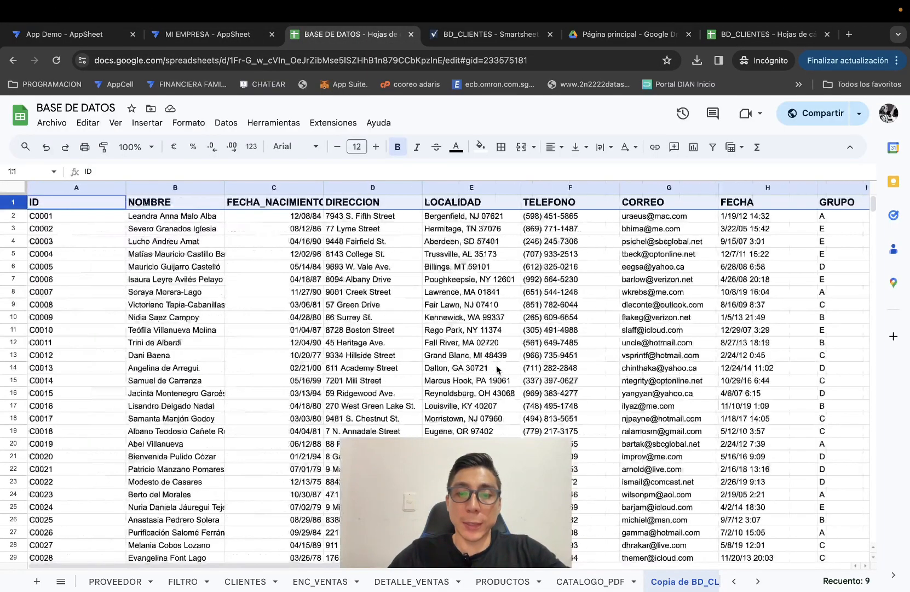
scroll(584, 378, "right", 4)
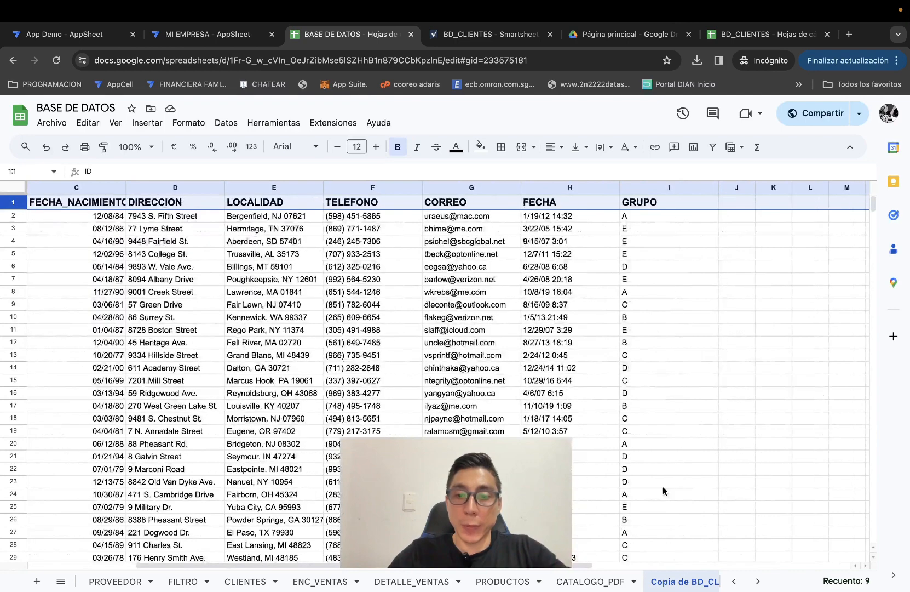
double_click(686, 582)
mouse_move(694, 589)
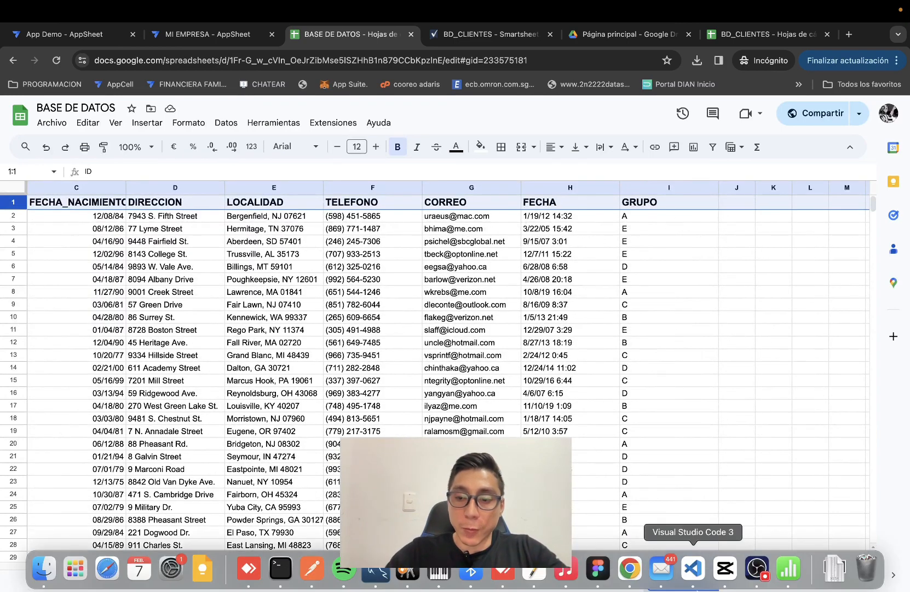
key("BackSpace")
key("BackSpace")
key("BackSpace")
key("BackSpace")
key("BackSpace")
key("BackSpace")
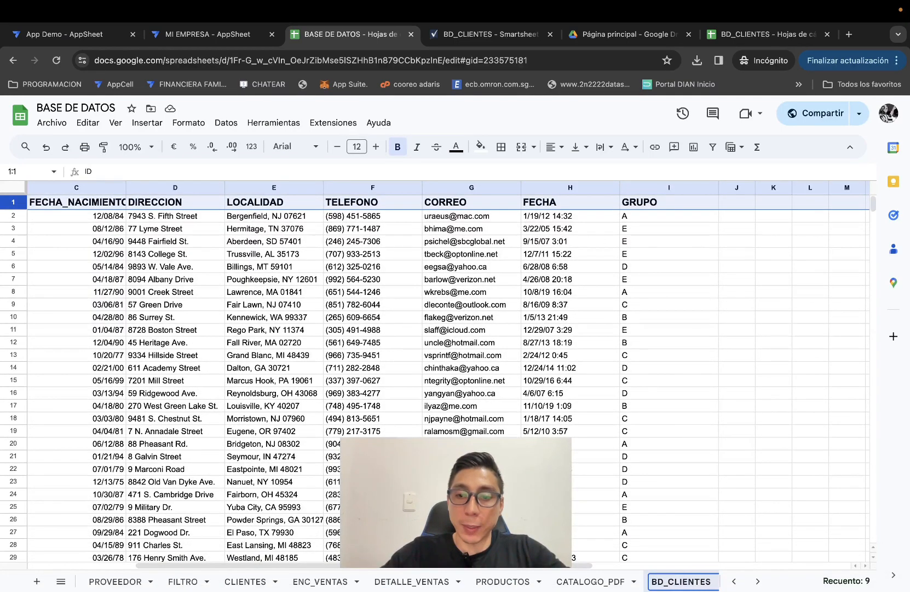
key("Return")
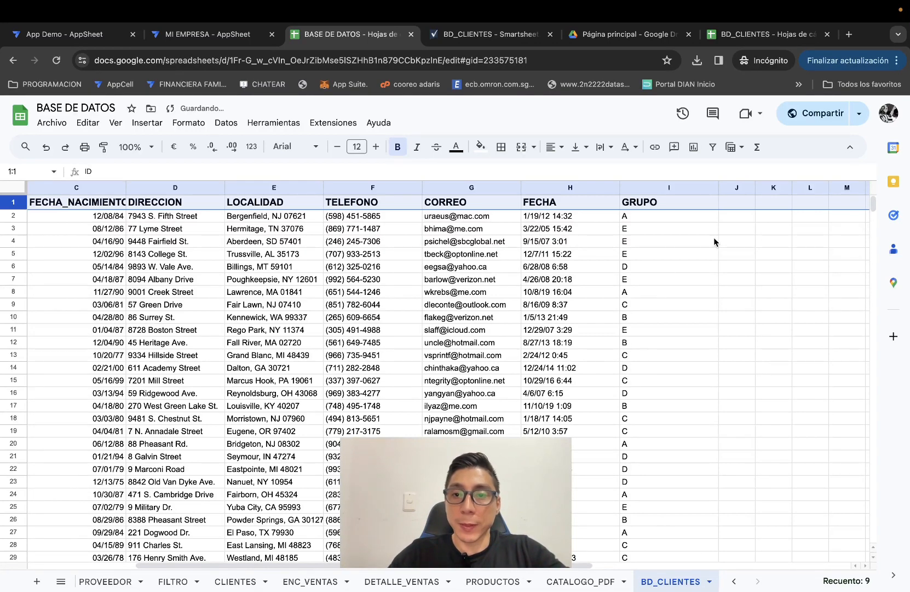
left_click(728, 205)
left_click(208, 34)
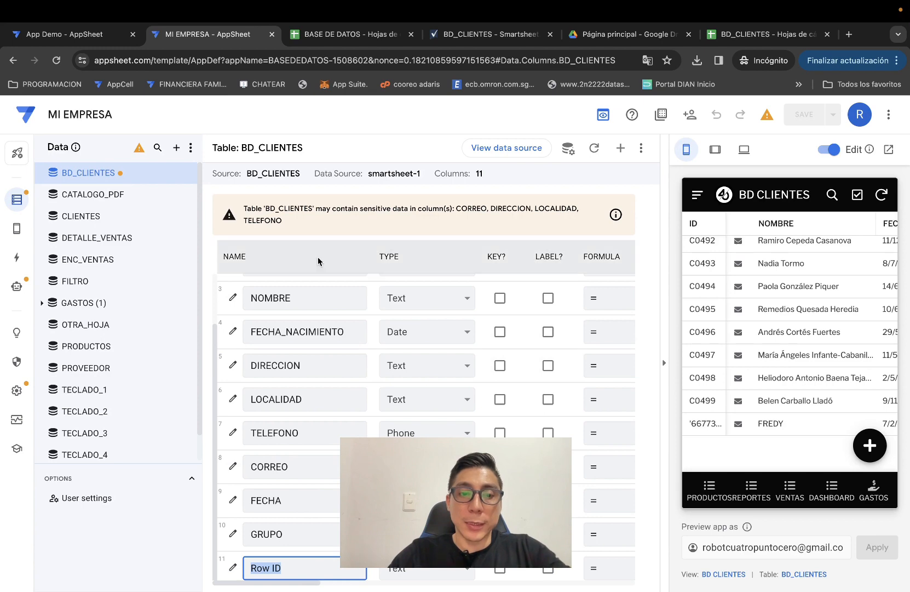
Paste Row ID as the J1 header in BD_CLIENTES, next to the GRUPO column.
left_click(351, 34)
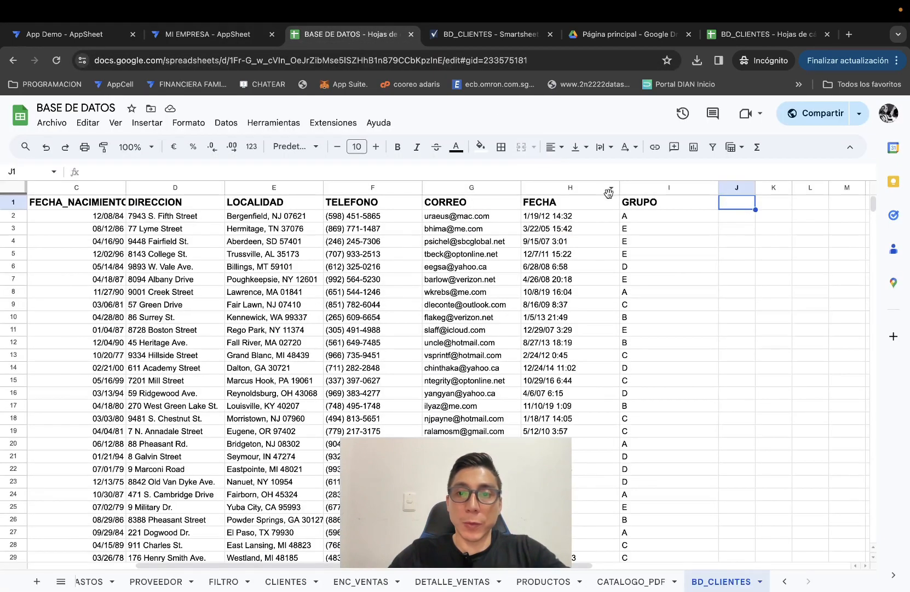
key("ctrl+v")
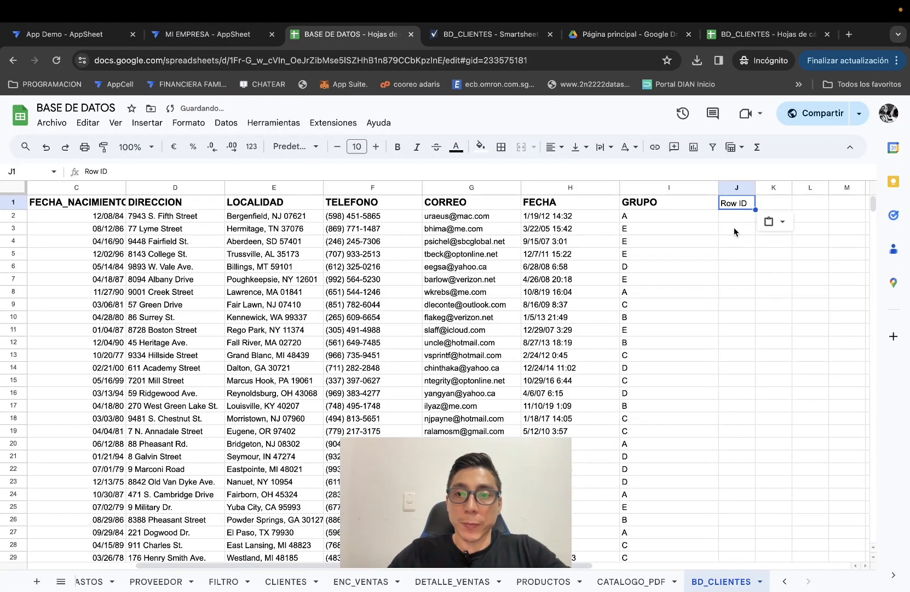
left_click(734, 231)
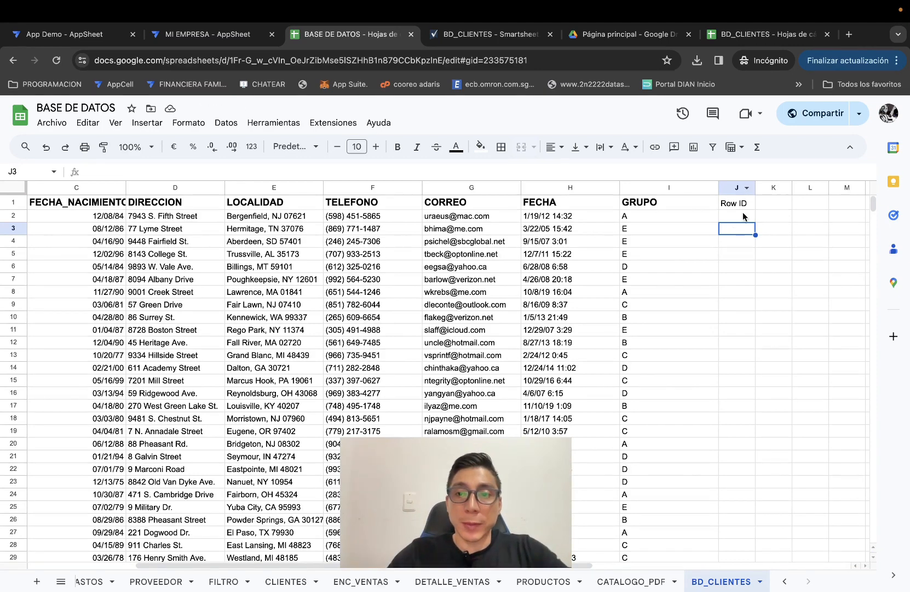
left_click(746, 207)
left_click(693, 201)
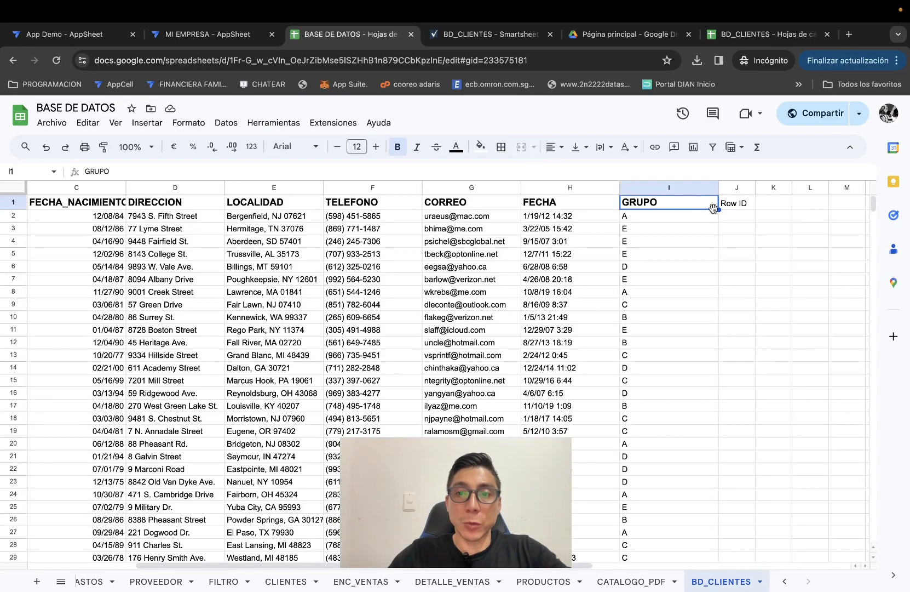
scroll(602, 219, "left", 4)
scroll(603, 219, "right", 3)
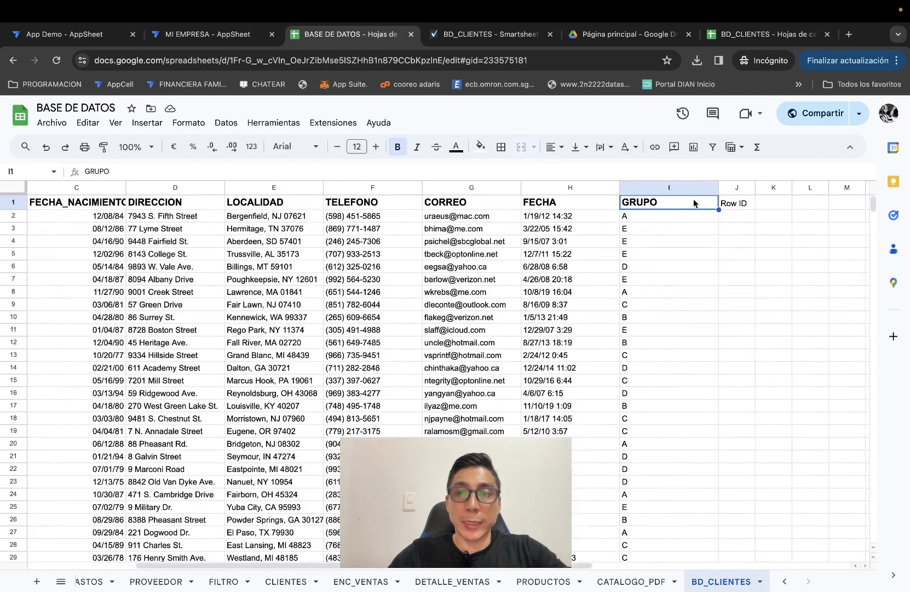
Reselect the Row ID column name in AppSheet and recheck the BASE DE DATOS sheet.
left_click(246, 35)
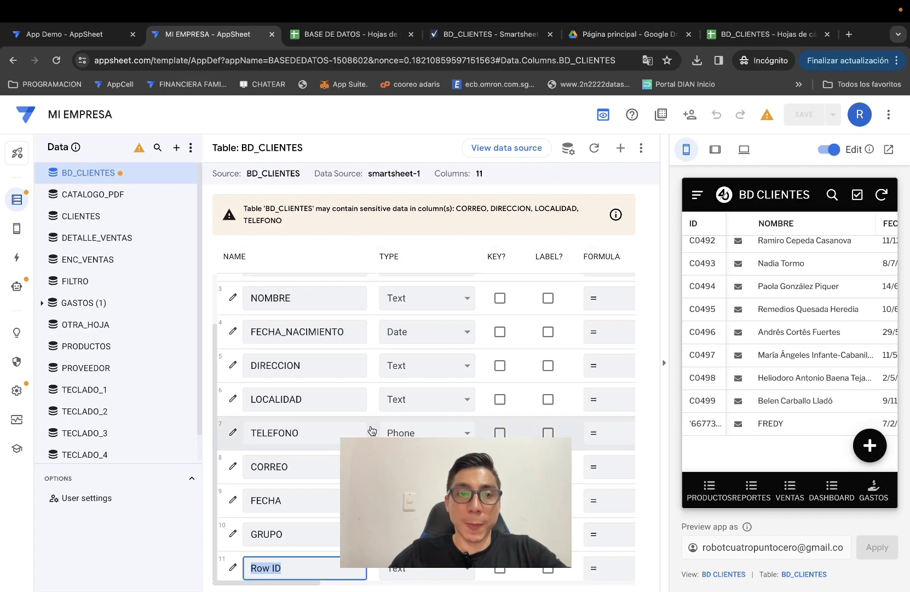
triple_click(303, 564)
scroll(301, 534, "up", 2)
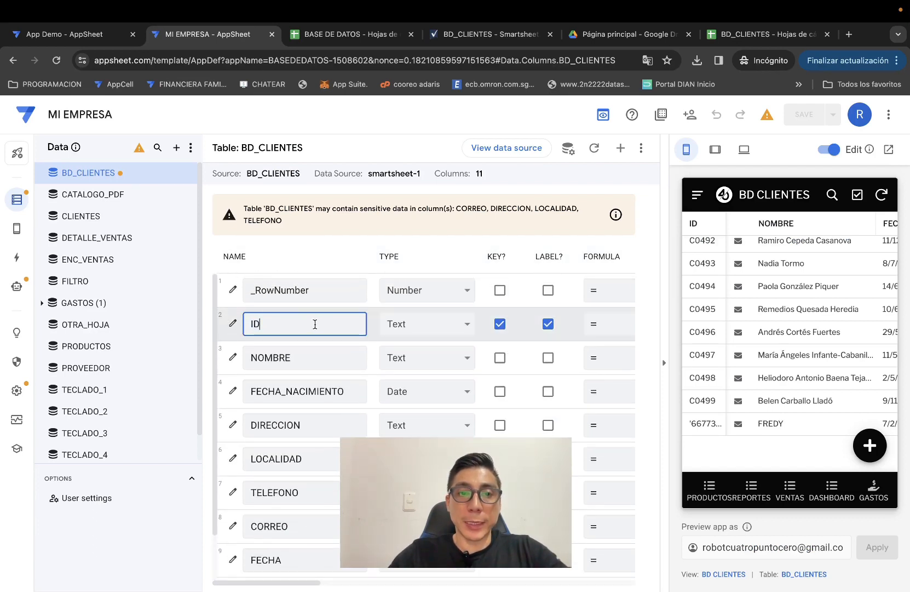
left_click(353, 38)
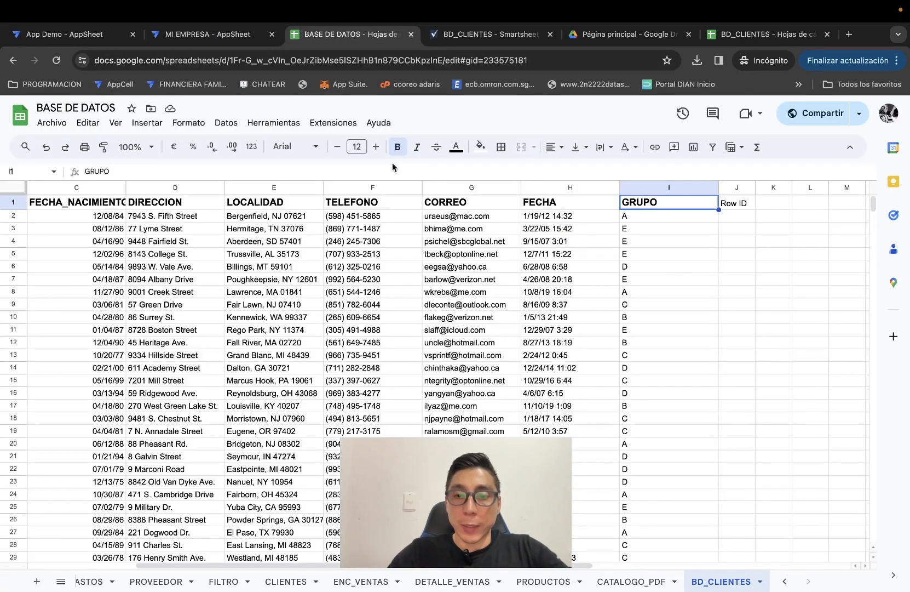
left_click(219, 36)
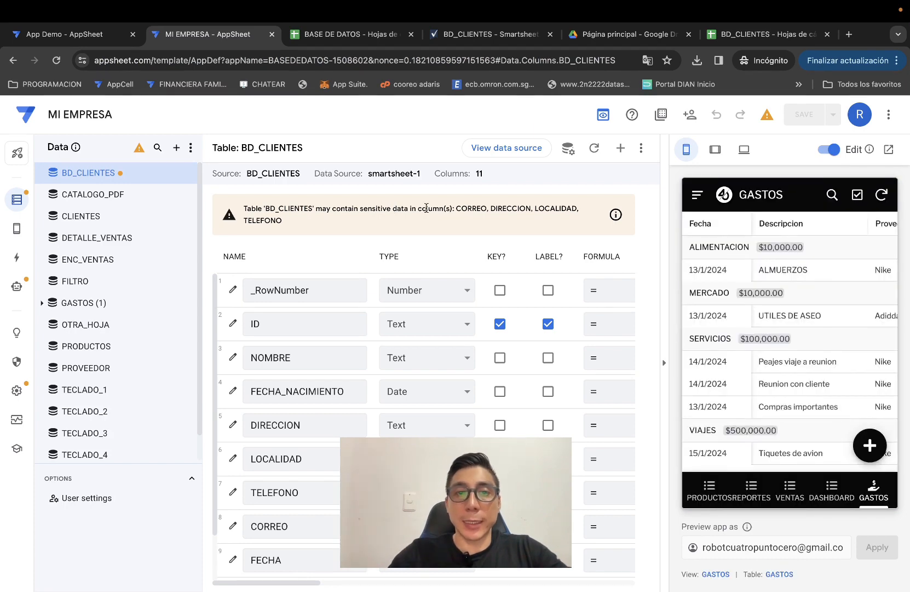
Set the table's storage to the BD_CLIENTES worksheet of BASE DE DATOS and save the app.
left_click(569, 148)
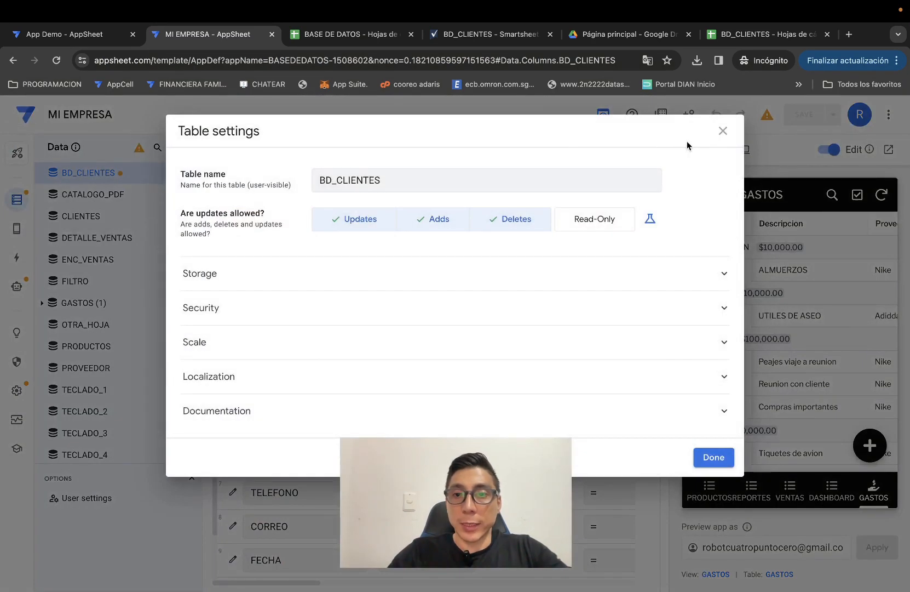
left_click(287, 274)
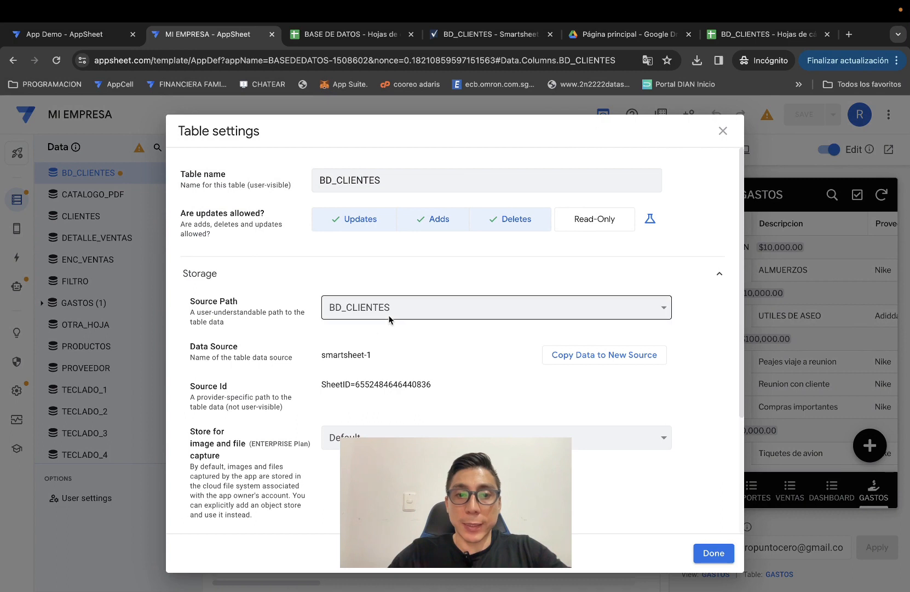
left_click(408, 311)
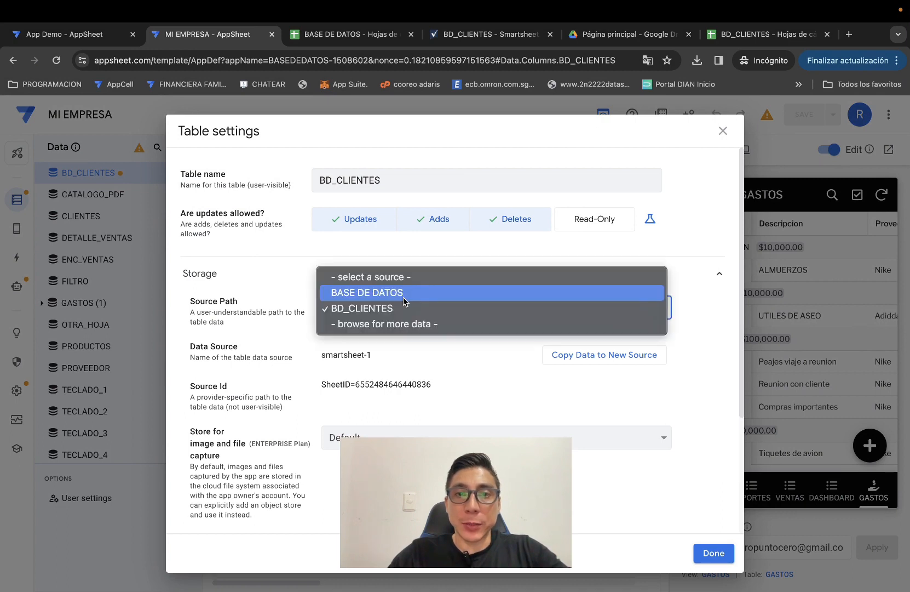
left_click(403, 297)
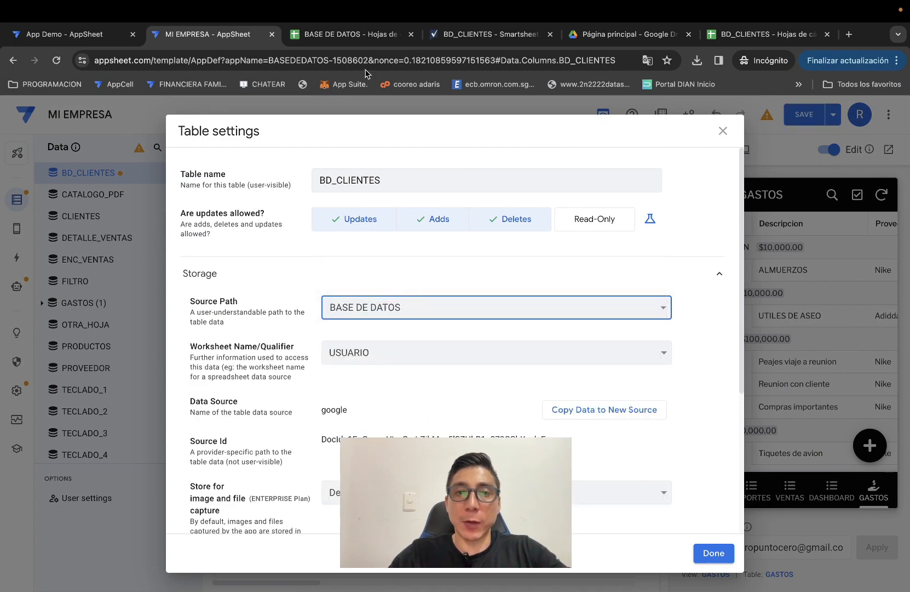
left_click(405, 358)
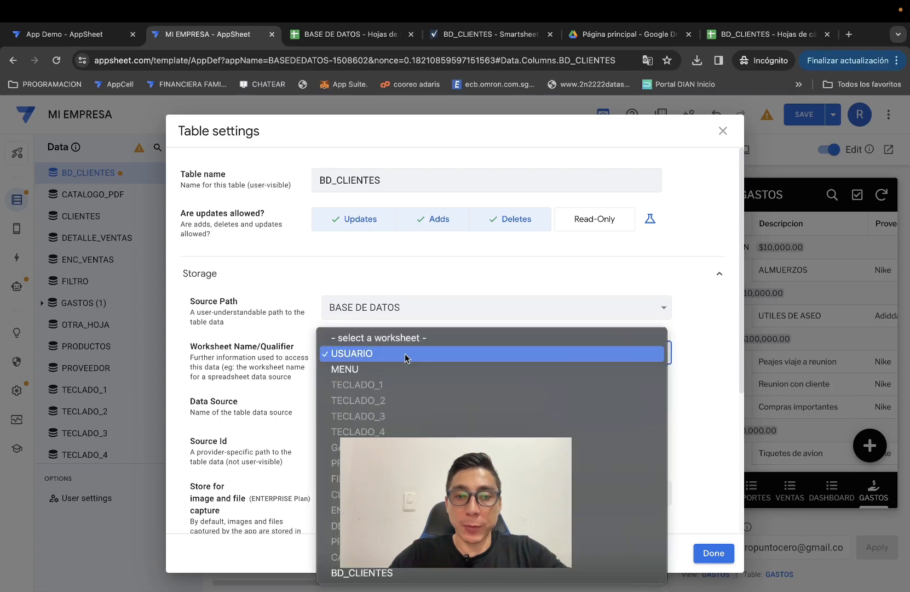
left_click(357, 572)
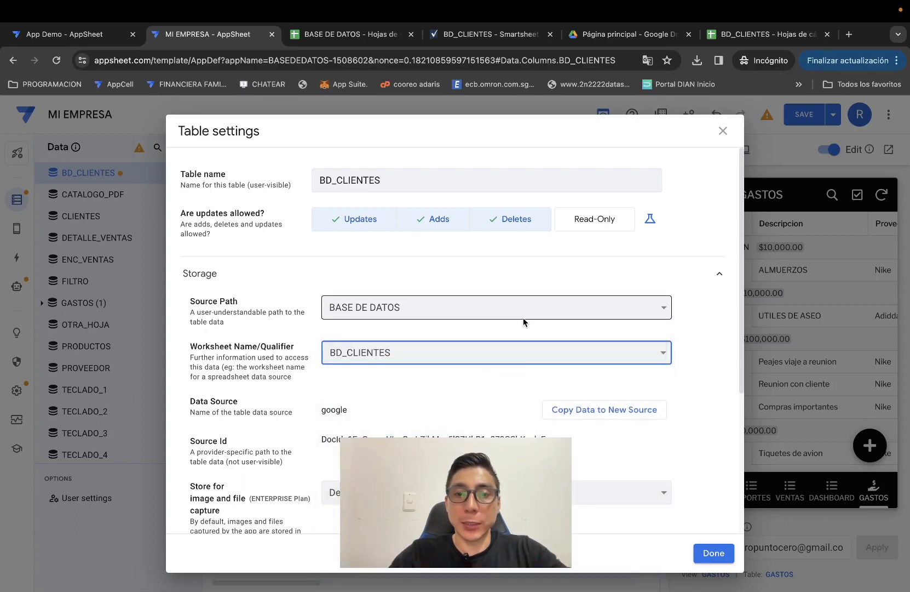
left_click(712, 552)
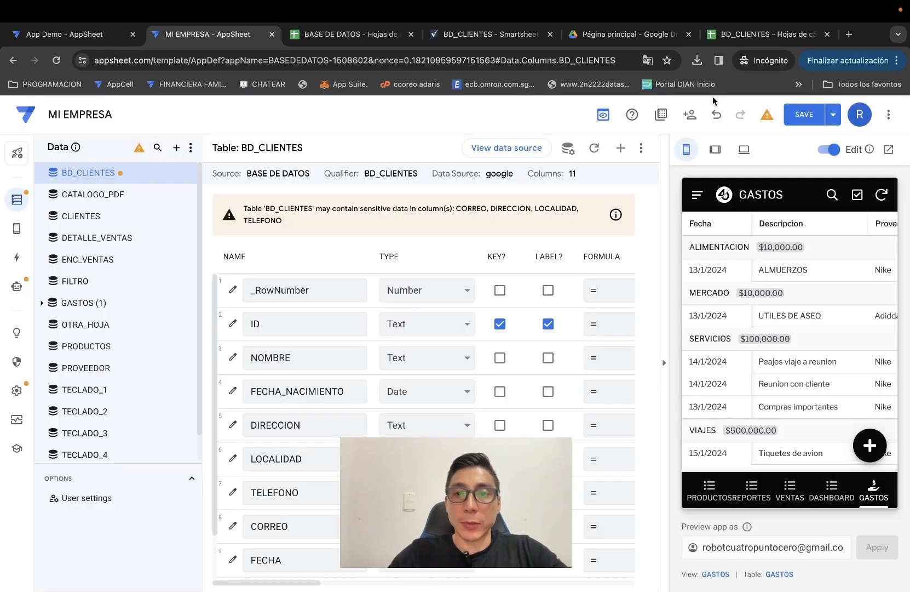
left_click(802, 116)
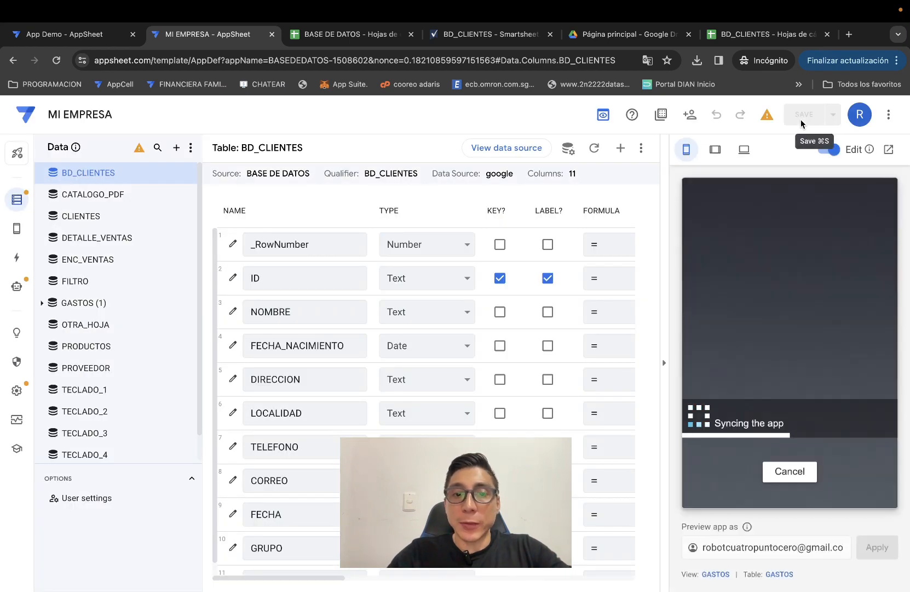
In the preview's BD CLIENTES list, add and save a trial client record with contact e-mail and date.
scroll(372, 426, "down", 1)
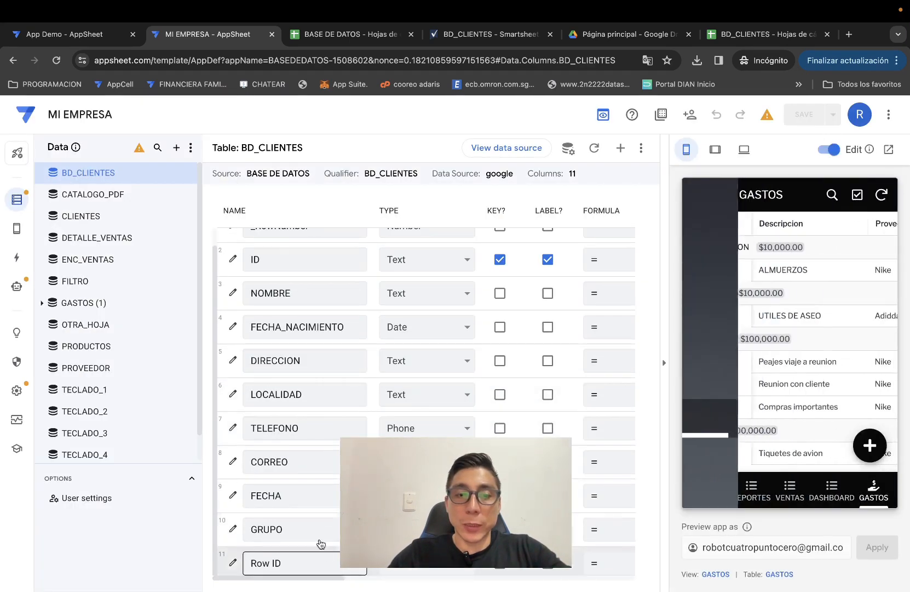
scroll(315, 451, "up", 1)
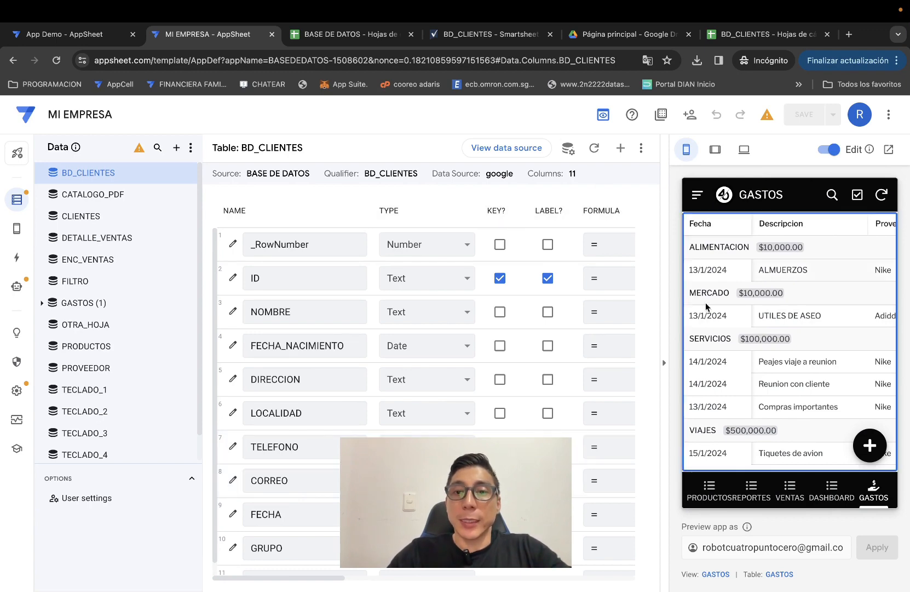
left_click(696, 195)
left_click(734, 252)
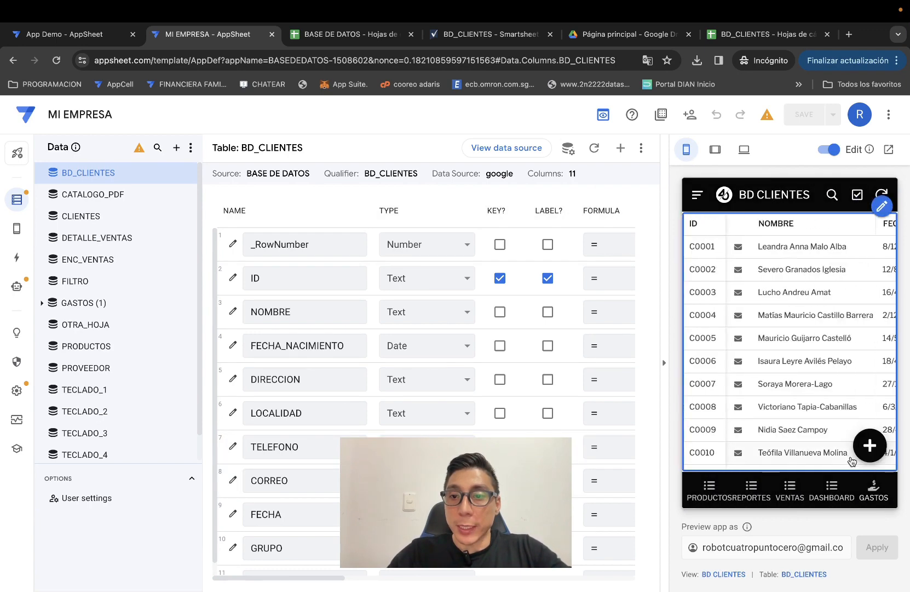
left_click(870, 445)
left_click(760, 310)
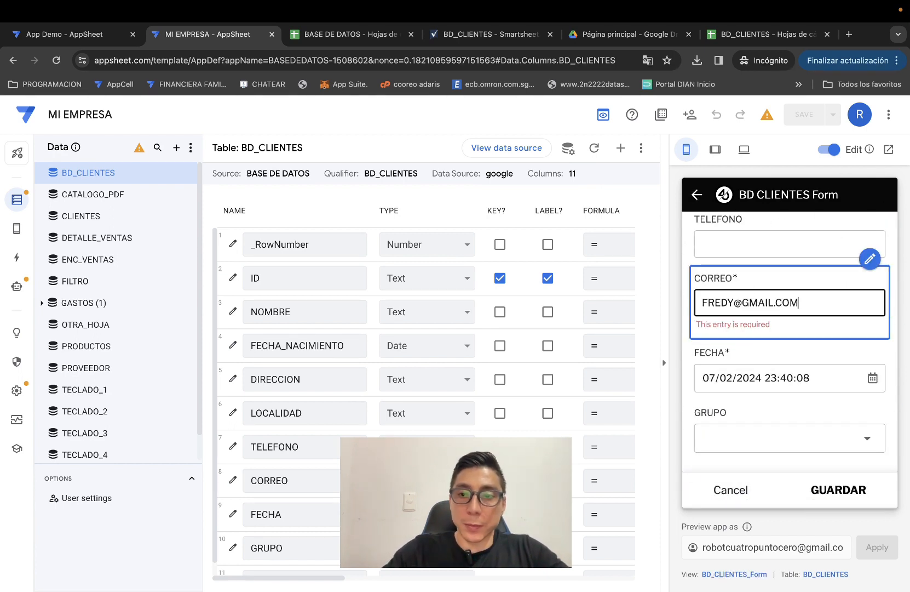
left_click(836, 489)
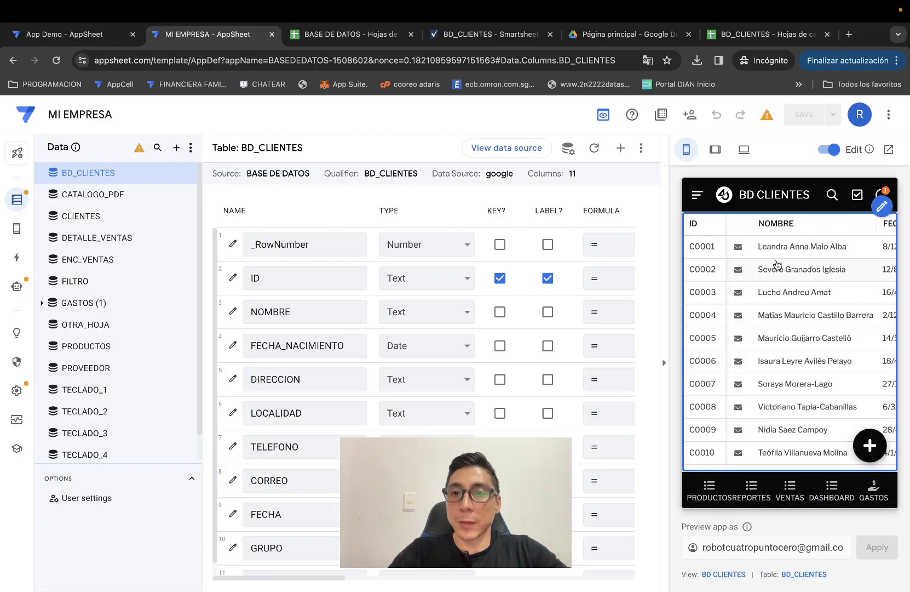
left_click(766, 34)
In the BASE DE DATOS spreadsheet, scroll down and select row 502 holding the new record.
scroll(344, 254, "down", 10)
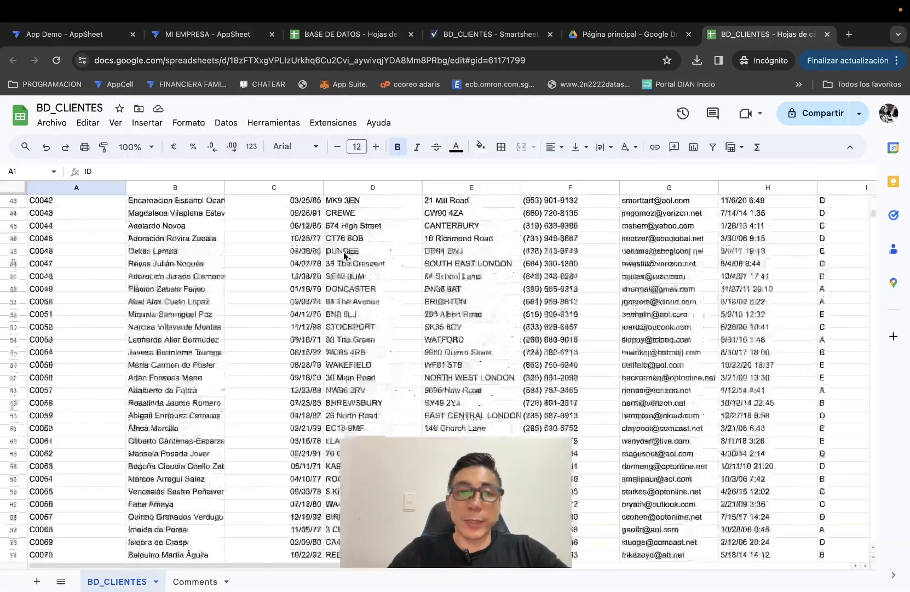
scroll(345, 255, "down", 20)
left_click(306, 34)
scroll(235, 361, "down", 13)
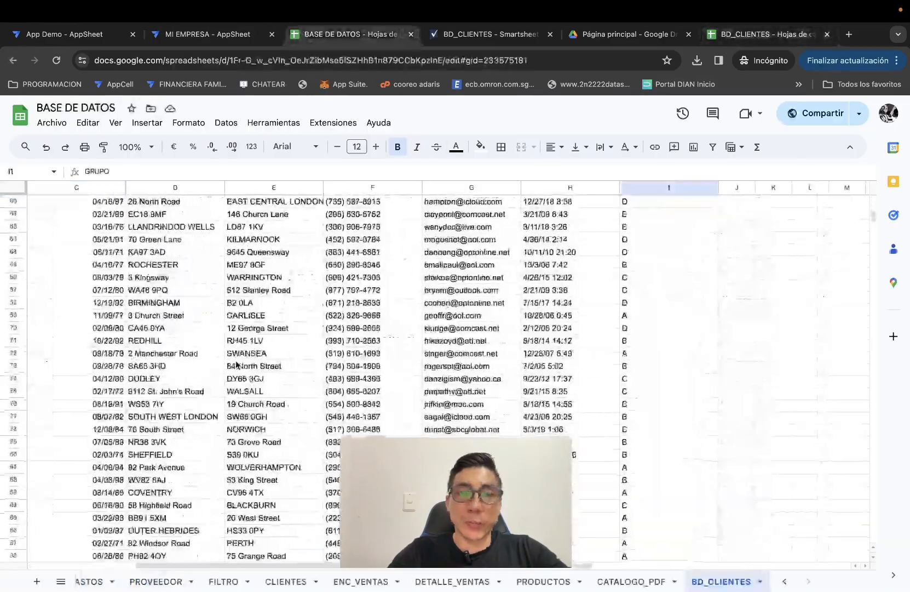
scroll(237, 364, "down", 2)
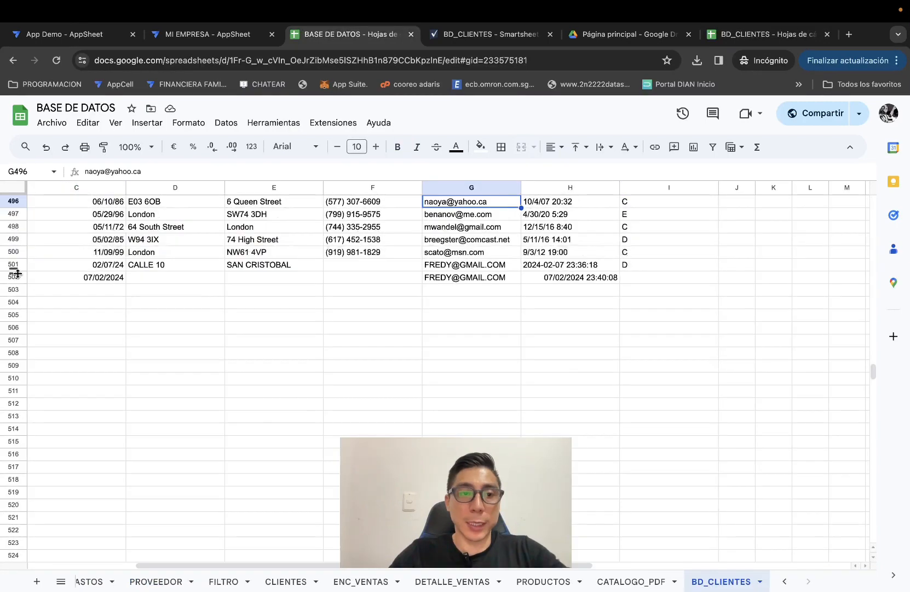
left_click(19, 276)
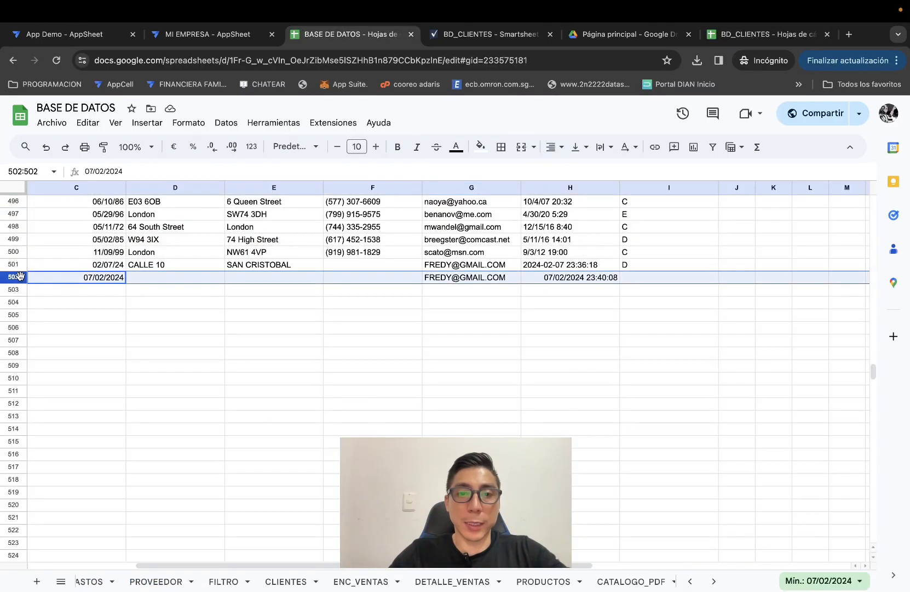
scroll(187, 320, "up", 2)
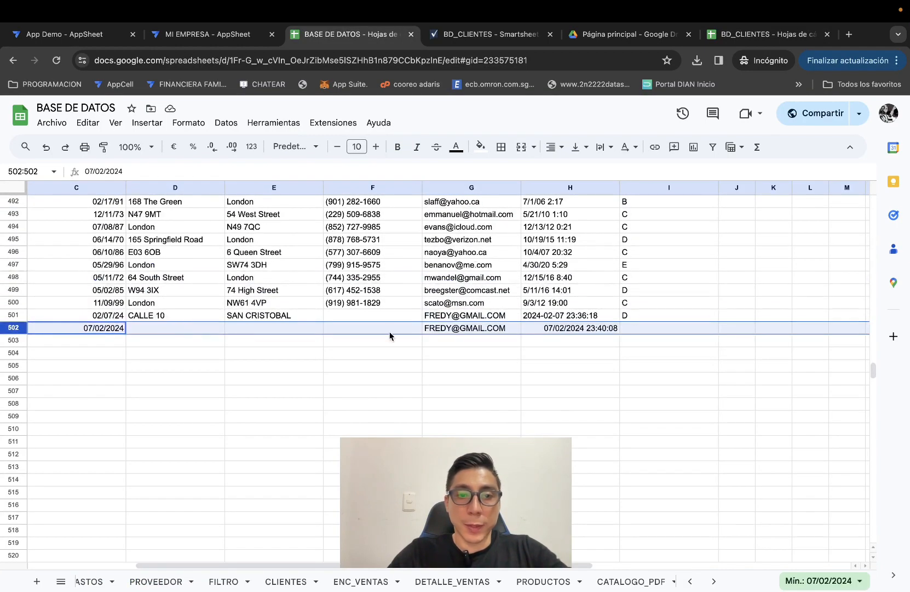
Check the new record's locality E502, date C502, e-mail G502 and timestamp H502 against row 501.
left_click(286, 316)
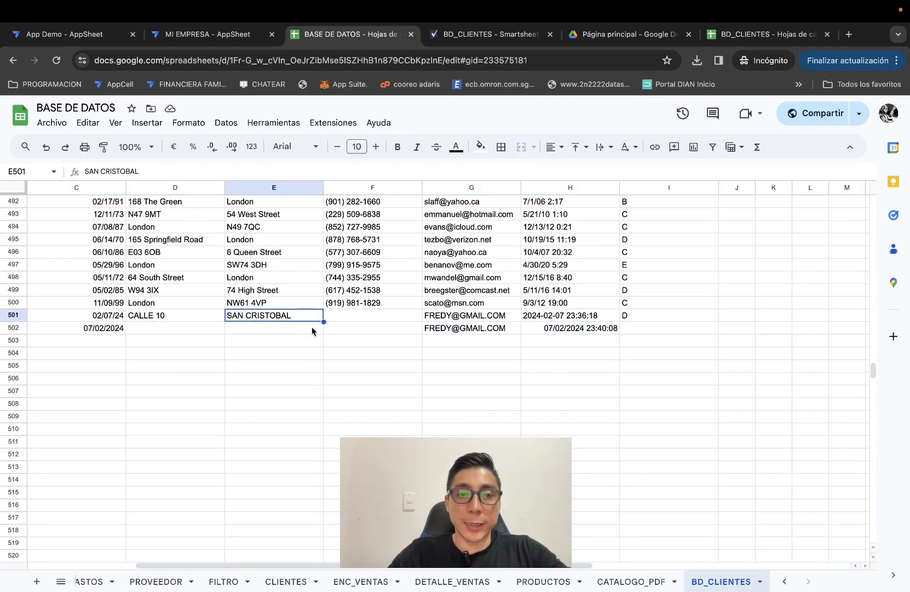
left_click(296, 328)
left_click(93, 332)
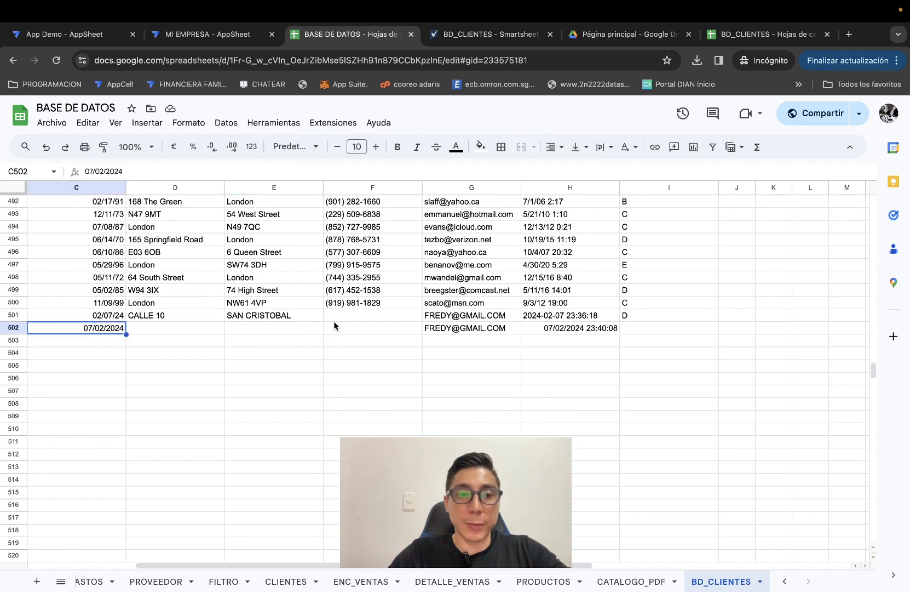
left_click(502, 329)
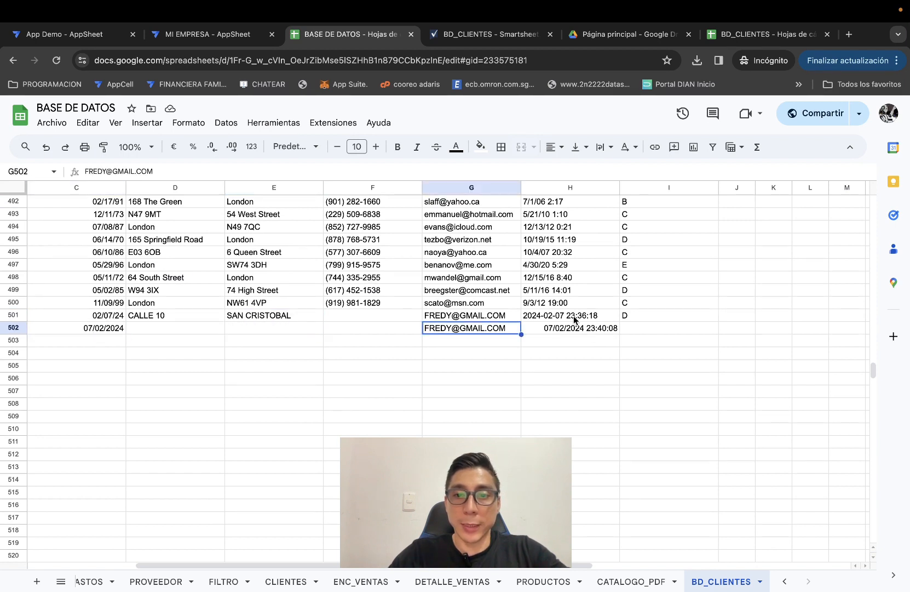
left_click(577, 321)
left_click(600, 329)
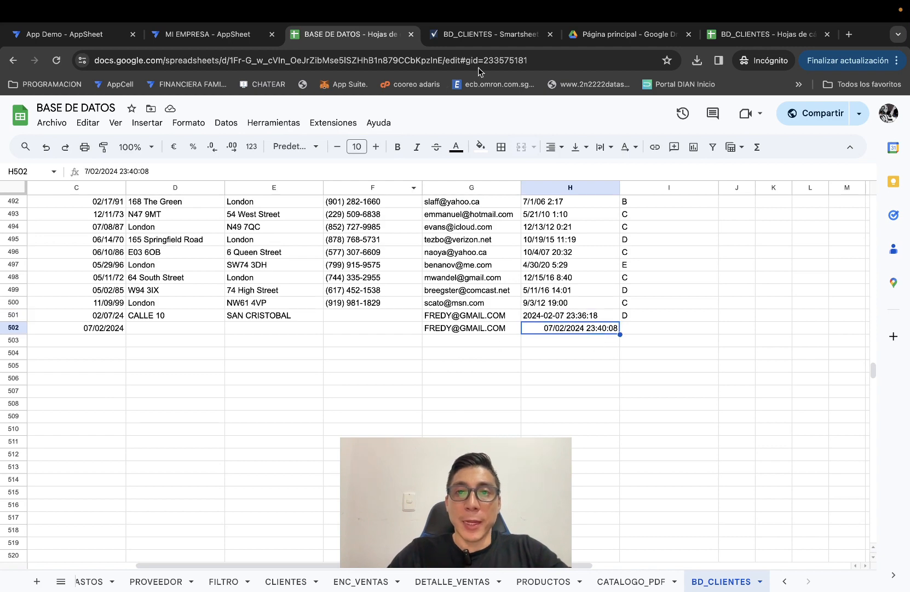
In the Smartsheet BD_CLIENTES sheet, select row 500's record from ID to LOCALIDAD for comparison.
left_click(483, 34)
scroll(183, 473, "up", 1)
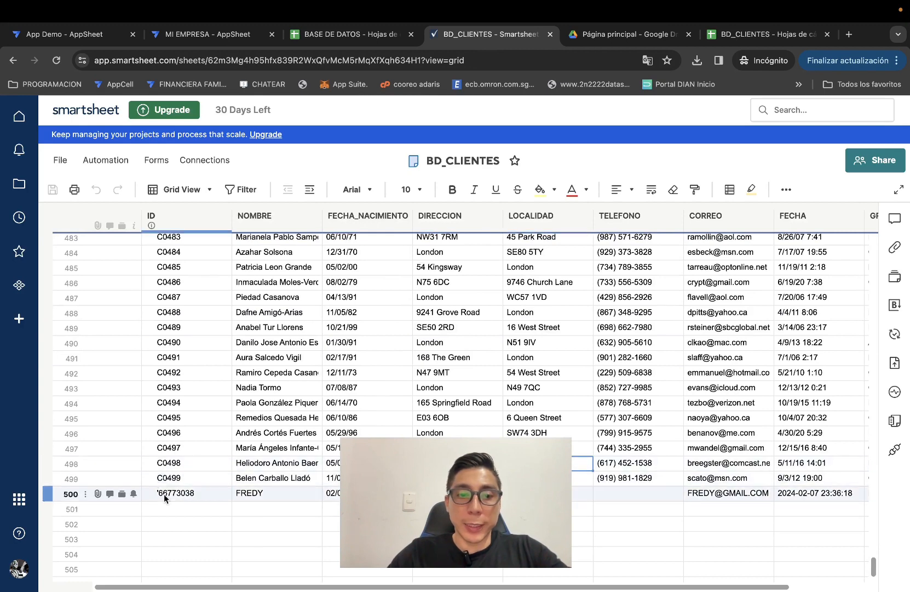
left_click_drag(163, 493, 547, 493)
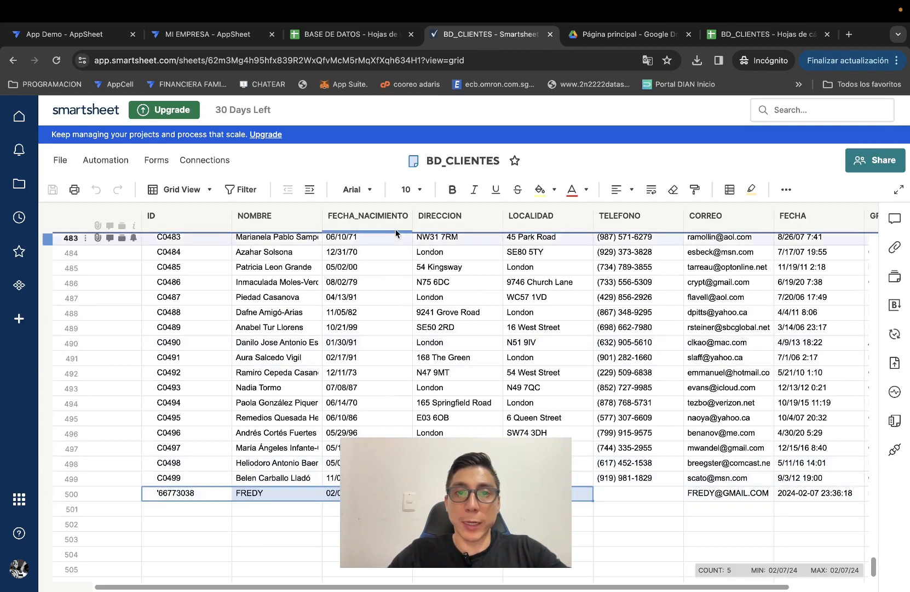
Return to the MI EMPRESA editor and scroll the preview's BD CLIENTES list now sourced from BASE DE DATOS.
left_click(211, 34)
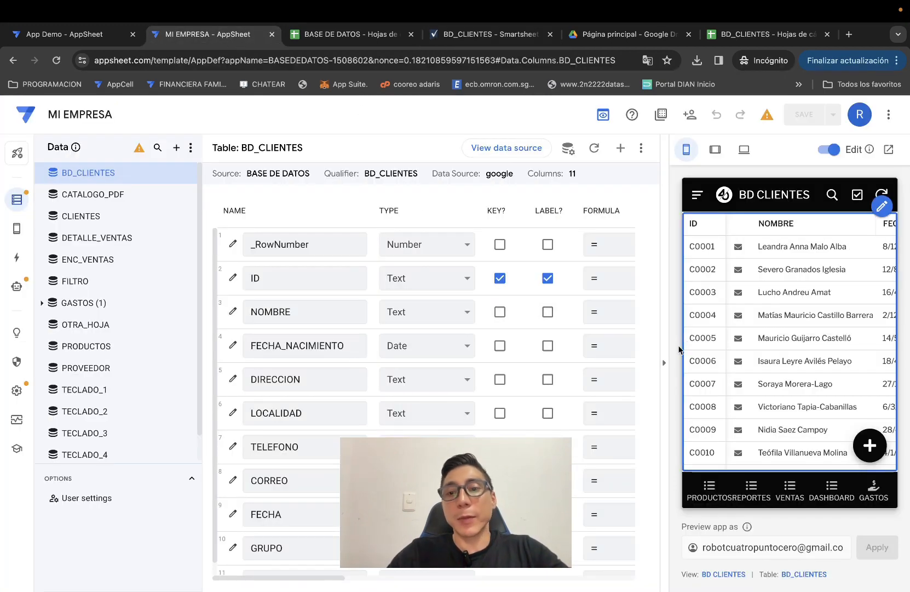
scroll(822, 434, "down", 15)
scroll(827, 440, "down", 20)
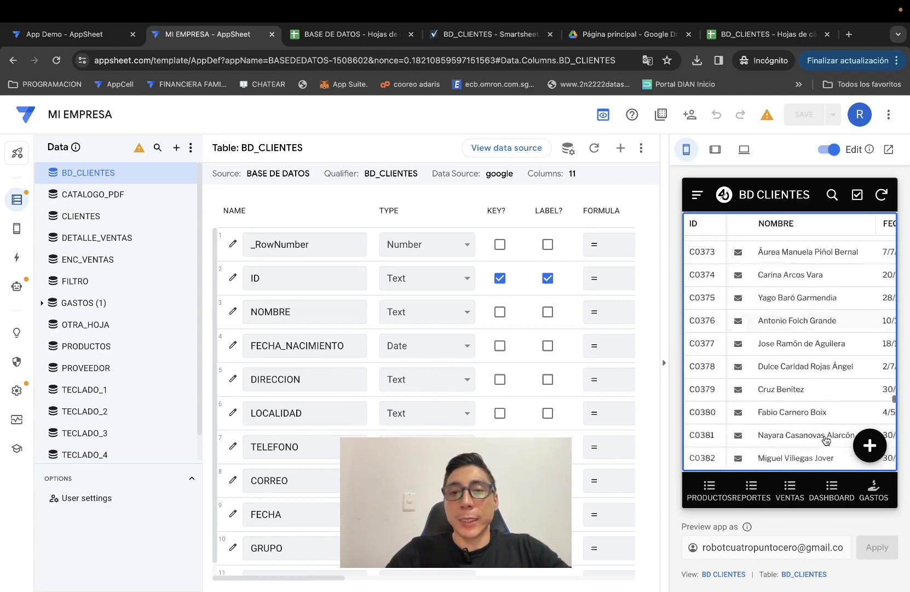
scroll(825, 440, "down", 1)
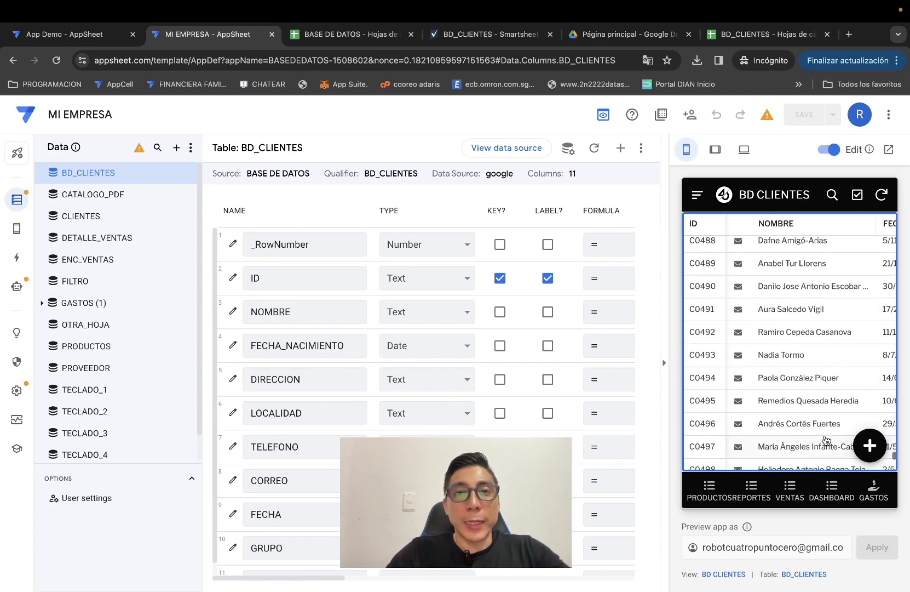